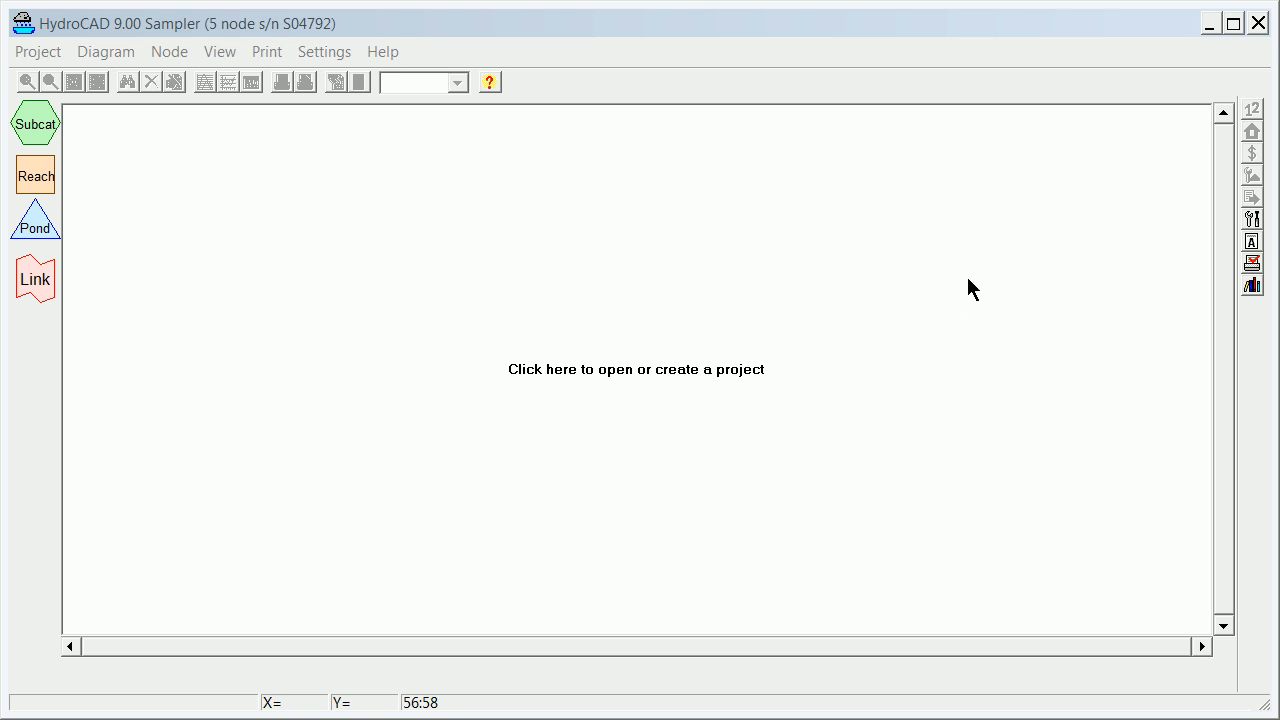
Create a new HydroCAD project file named NERoad
left_click(640, 325)
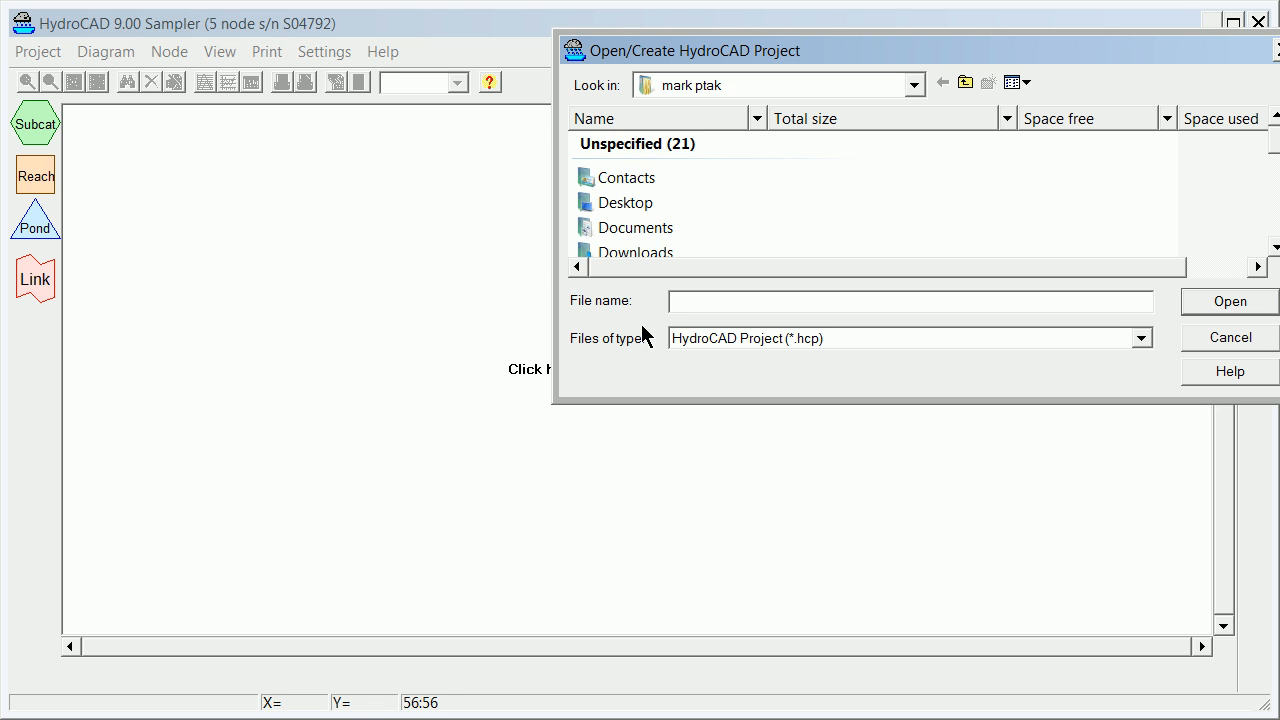
left_click_drag(905, 52, 545, 124)
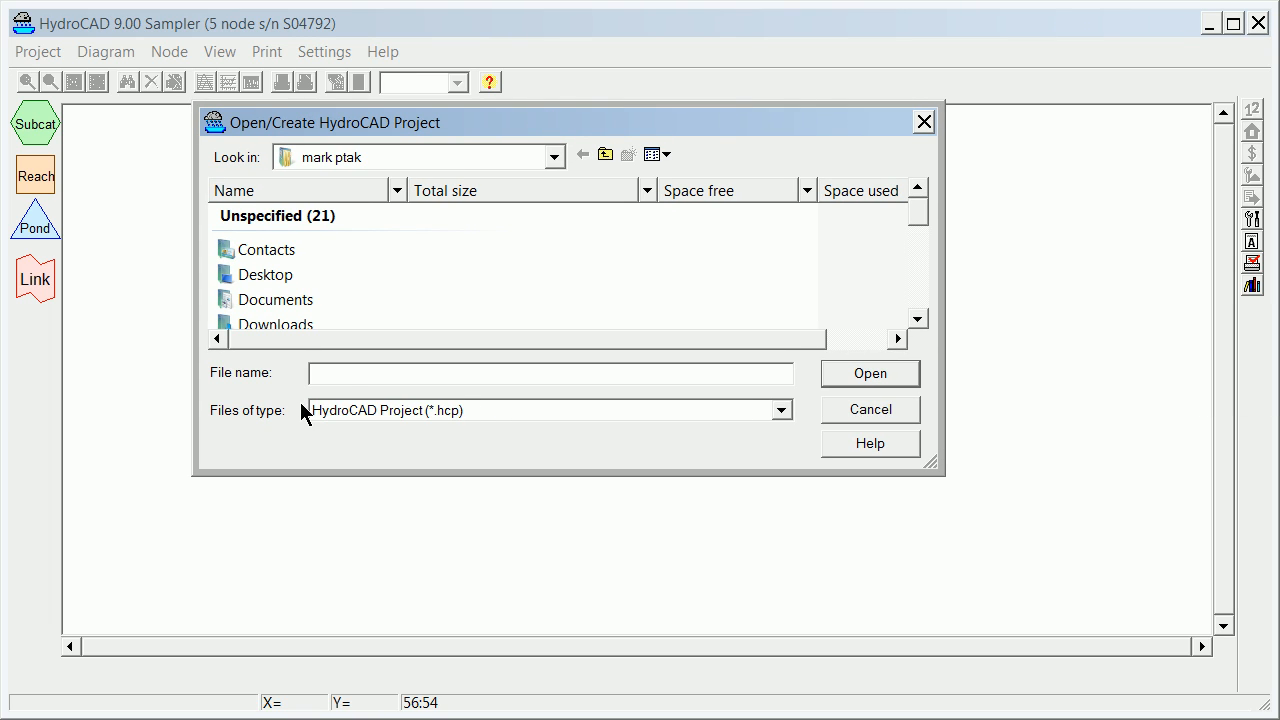
left_click(350, 378)
type("n")
key("BackSpace")
type("NE")
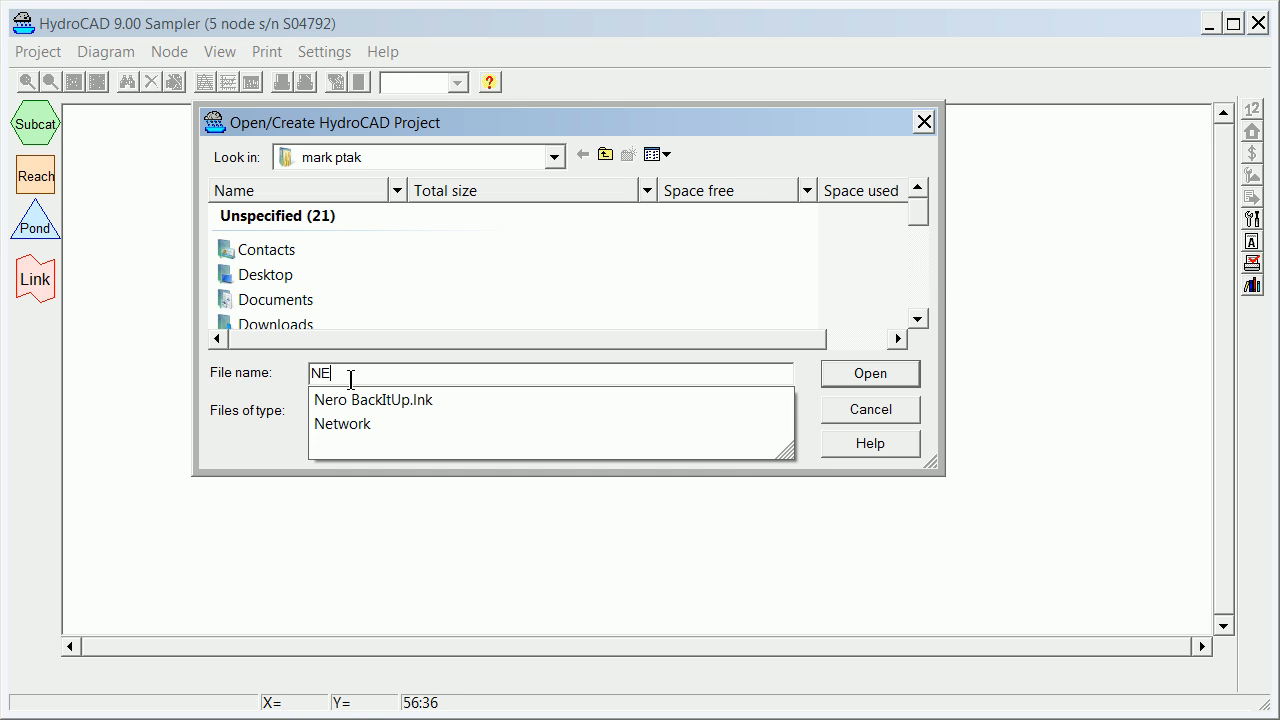
type("Rond")
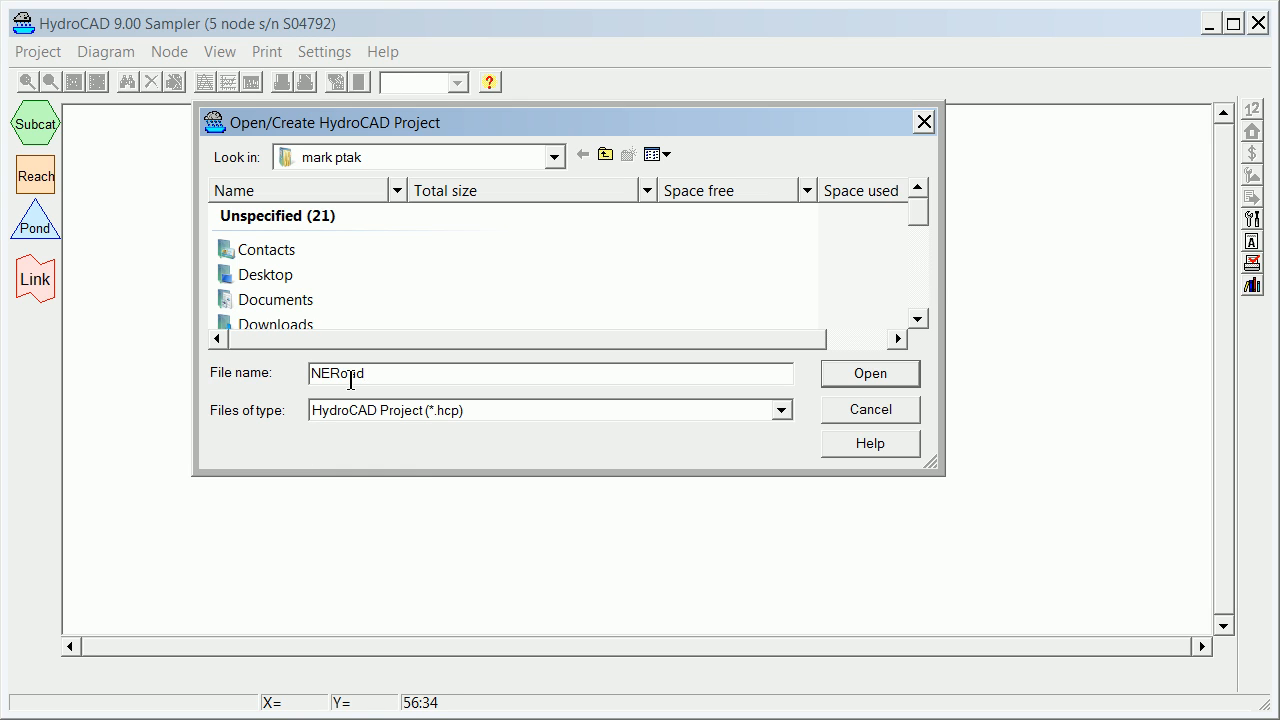
left_click(876, 372)
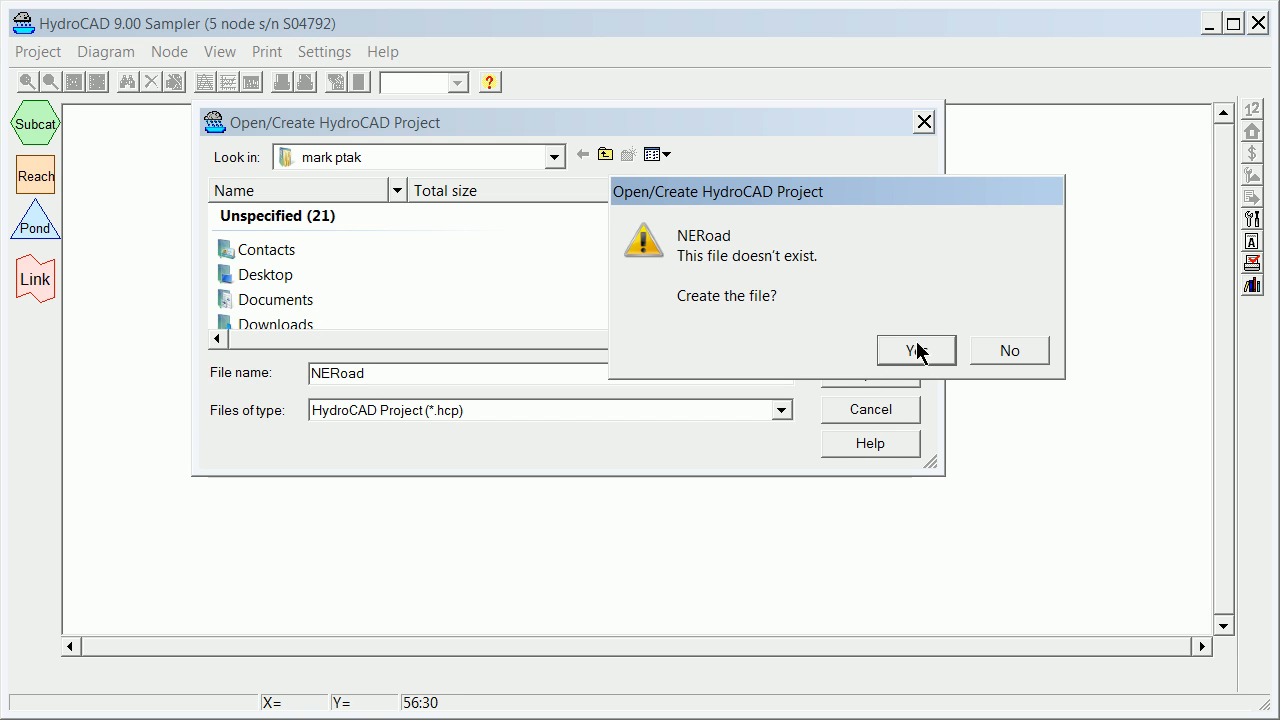
left_click(917, 341)
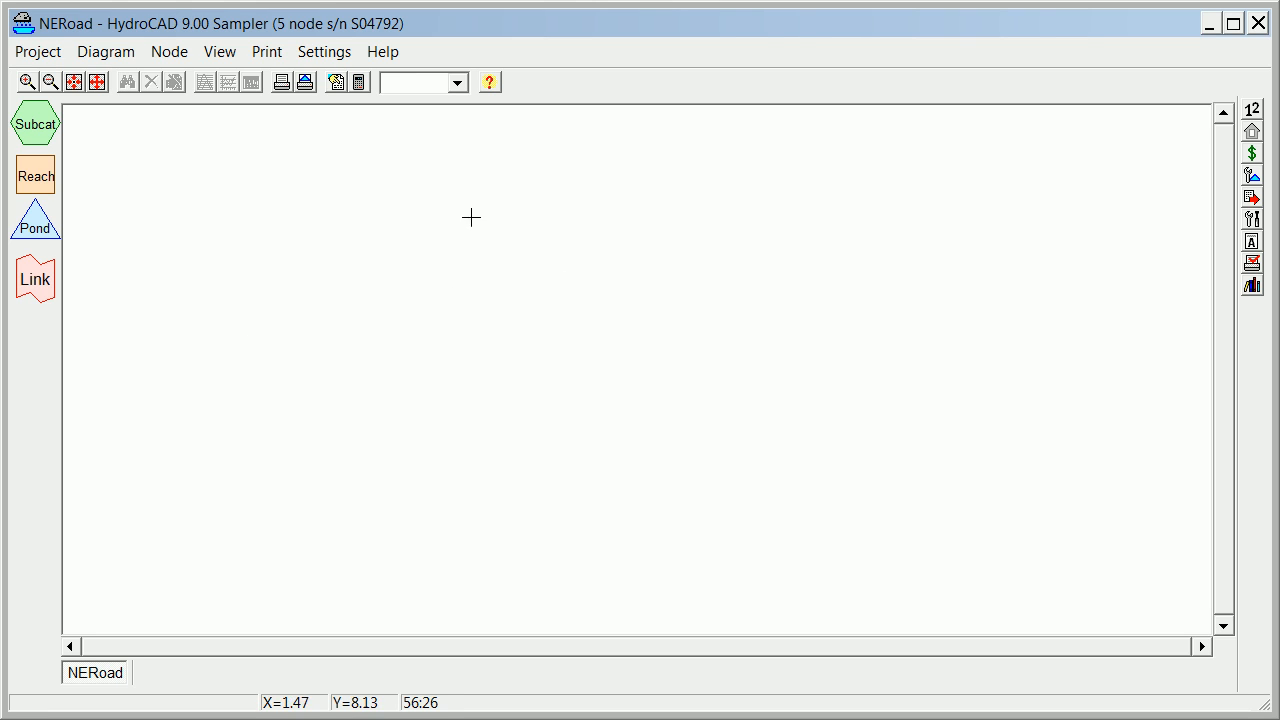
left_click(326, 54)
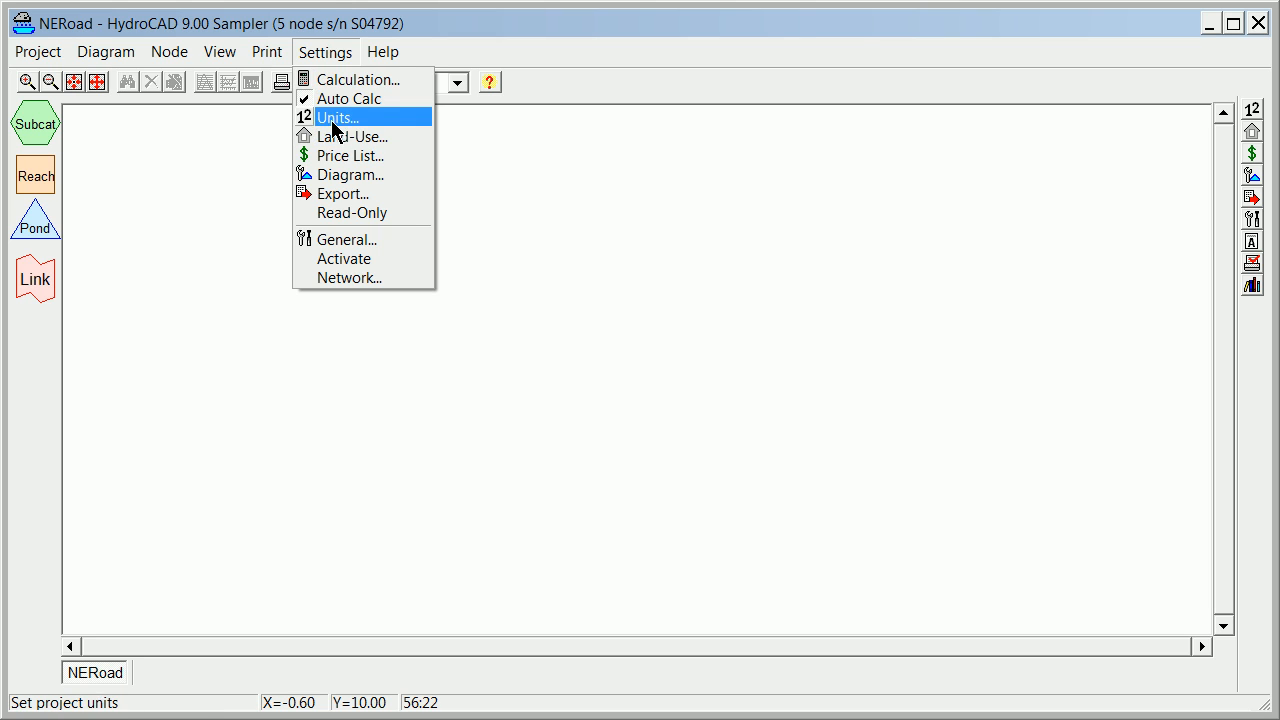
mouse_move(272, 64)
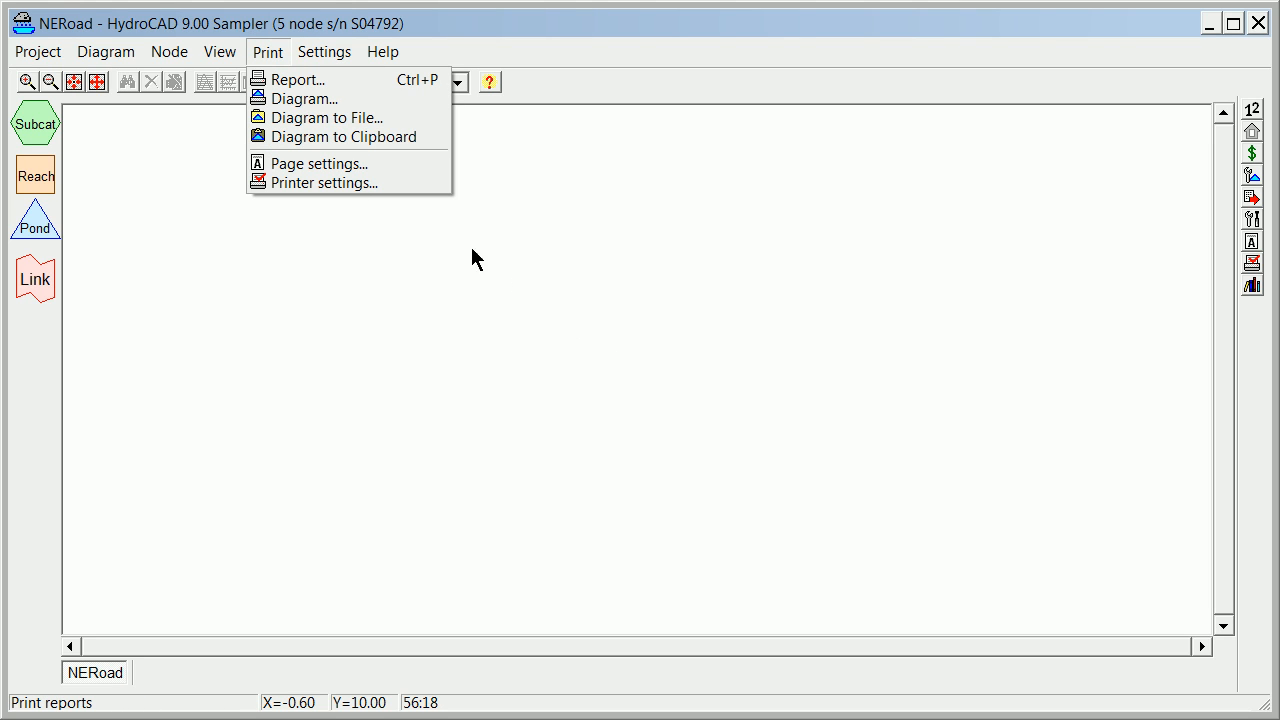
left_click(594, 303)
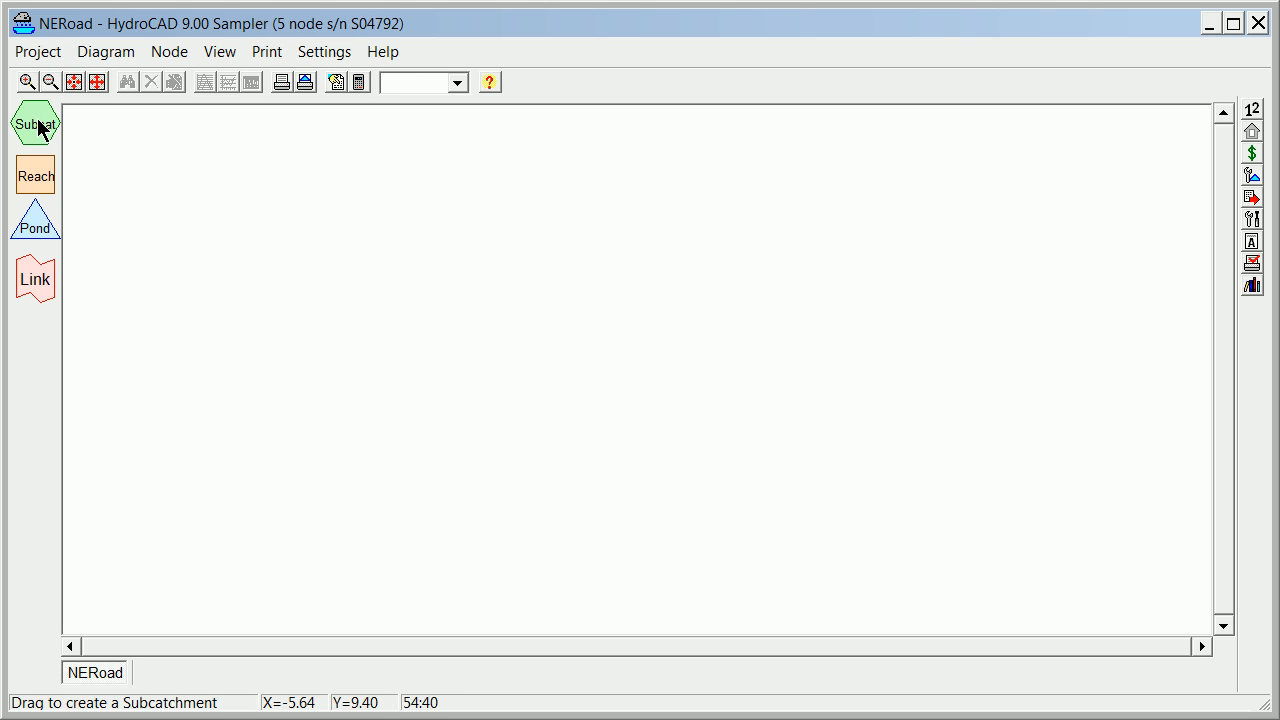
Add a subcatchment to the upper-left part of the routing diagram and name it NERoadsag
left_click_drag(38, 124, 467, 243)
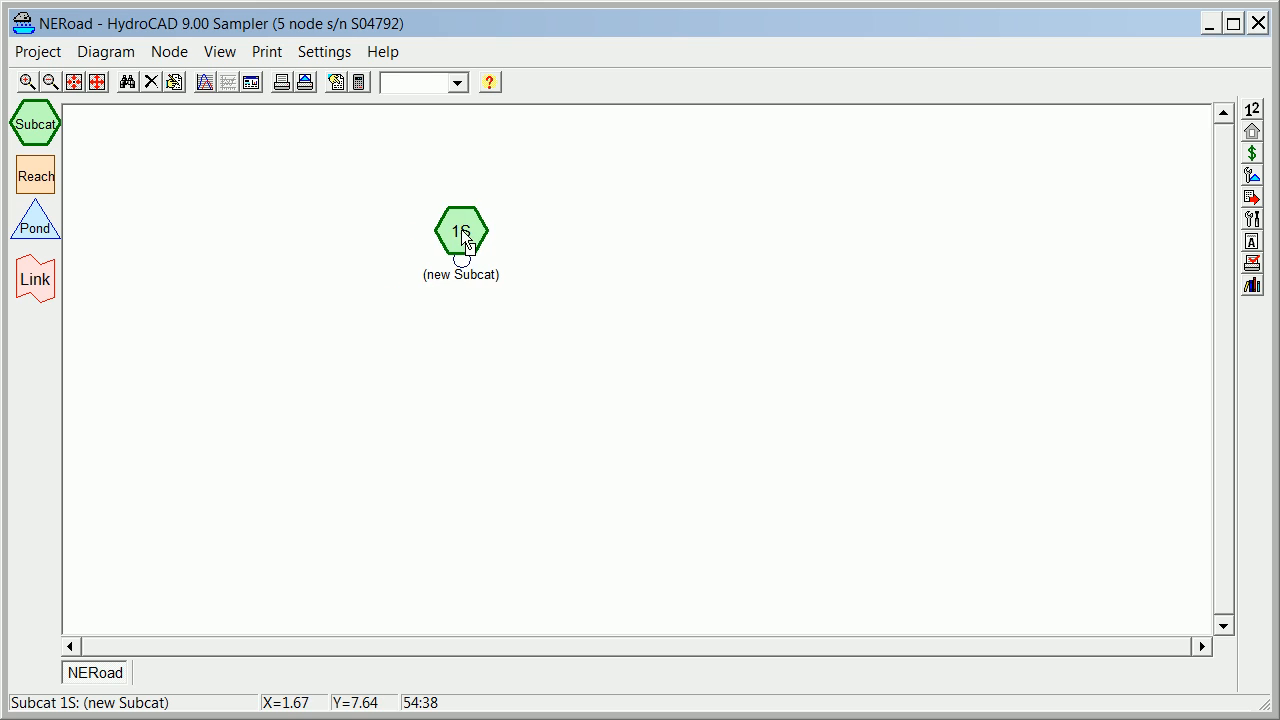
right_click(461, 231)
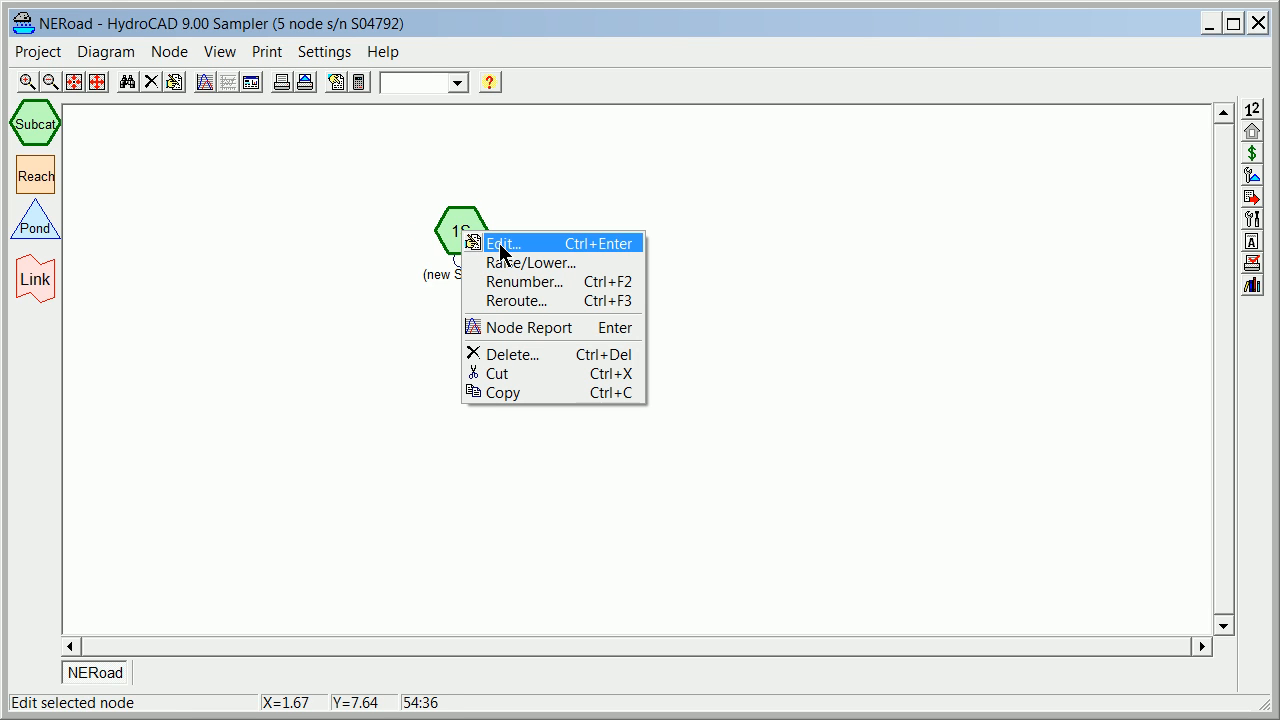
left_click(502, 250)
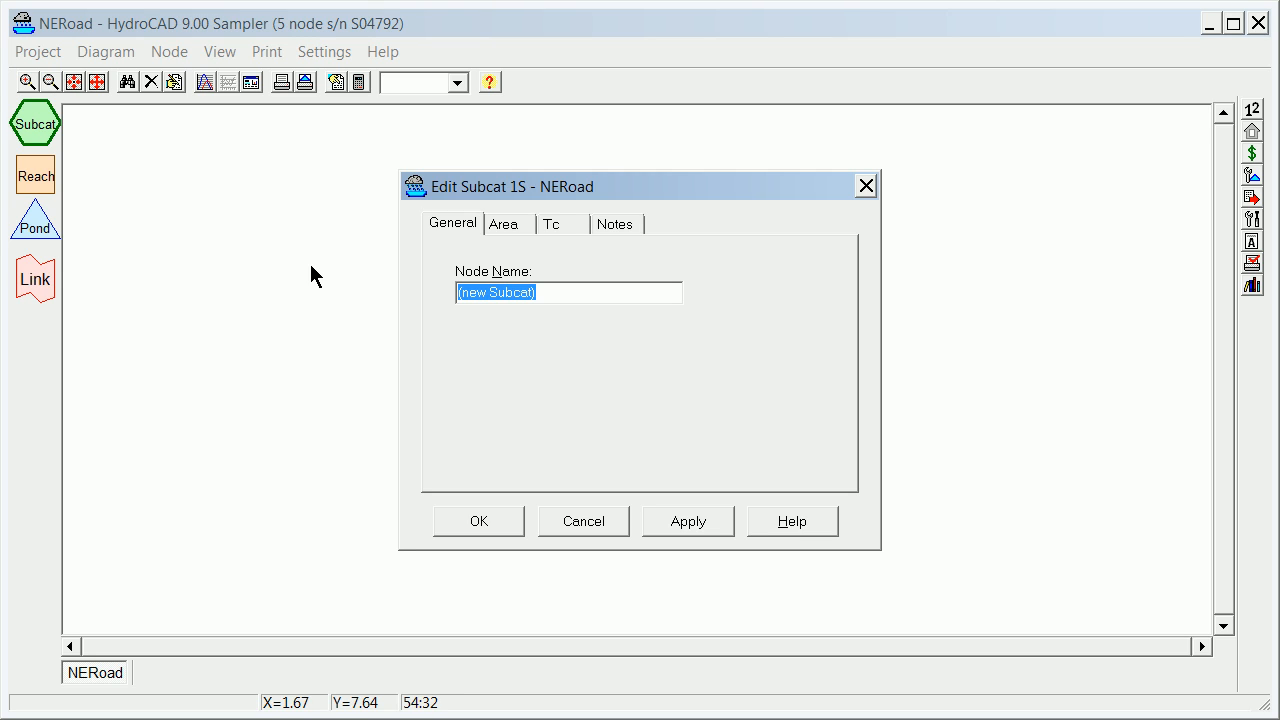
type("NE")
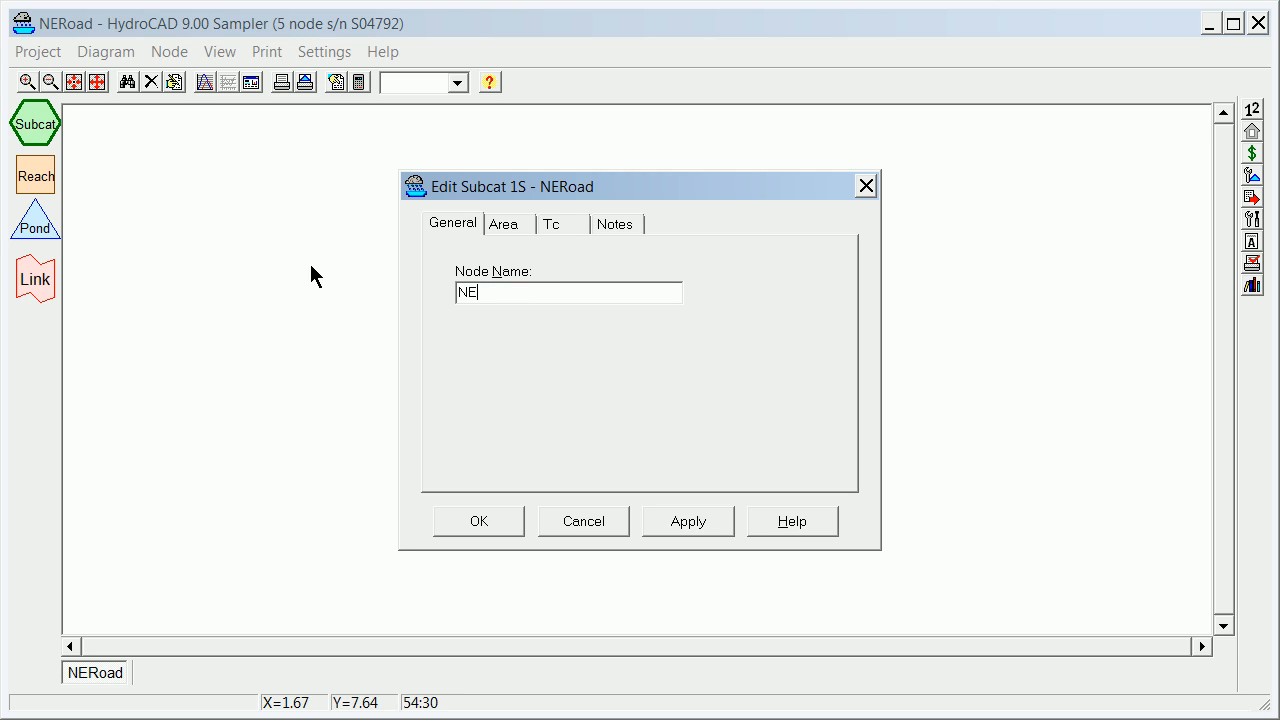
type("Ro")
key("BackSpace")
key("BackSpace")
type("Rao")
key("BackSpace")
key("BackSpace")
type("oadsam")
key("BackSpace")
type("g")
Switch the subcatchment's area units from large areas to square feet and enter 43560 sq-ft on line 1
left_click(512, 228)
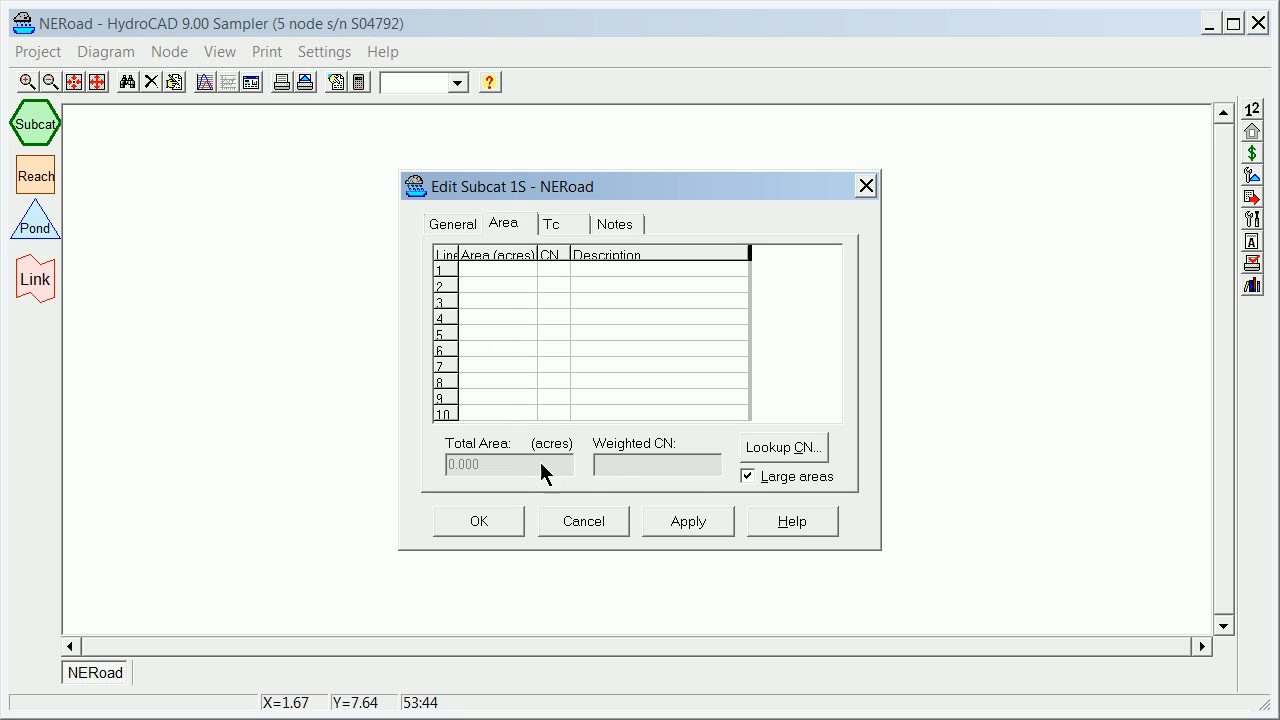
left_click(747, 476)
left_click(747, 474)
left_click(746, 474)
left_click(510, 275)
type("43560")
Look up and assign curve number 98 to line 1, using the water surface classified as impervious, soil group A
left_click(554, 264)
left_click(777, 448)
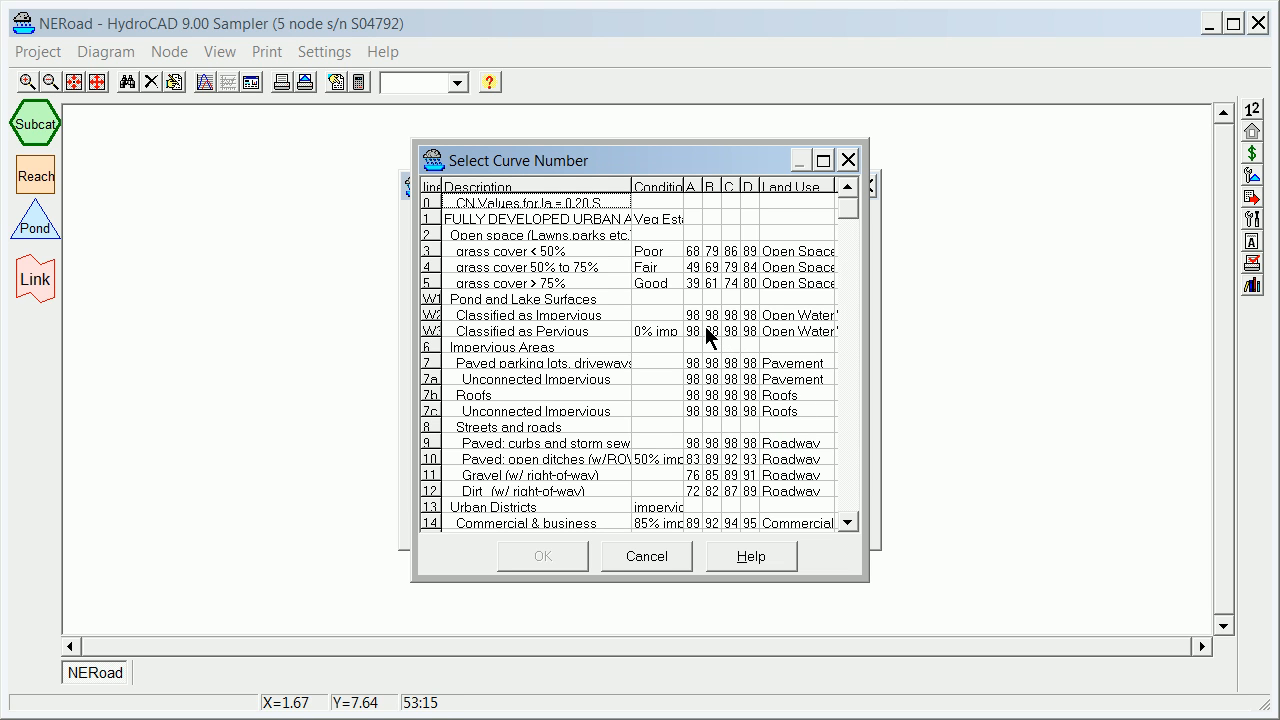
left_click(692, 315)
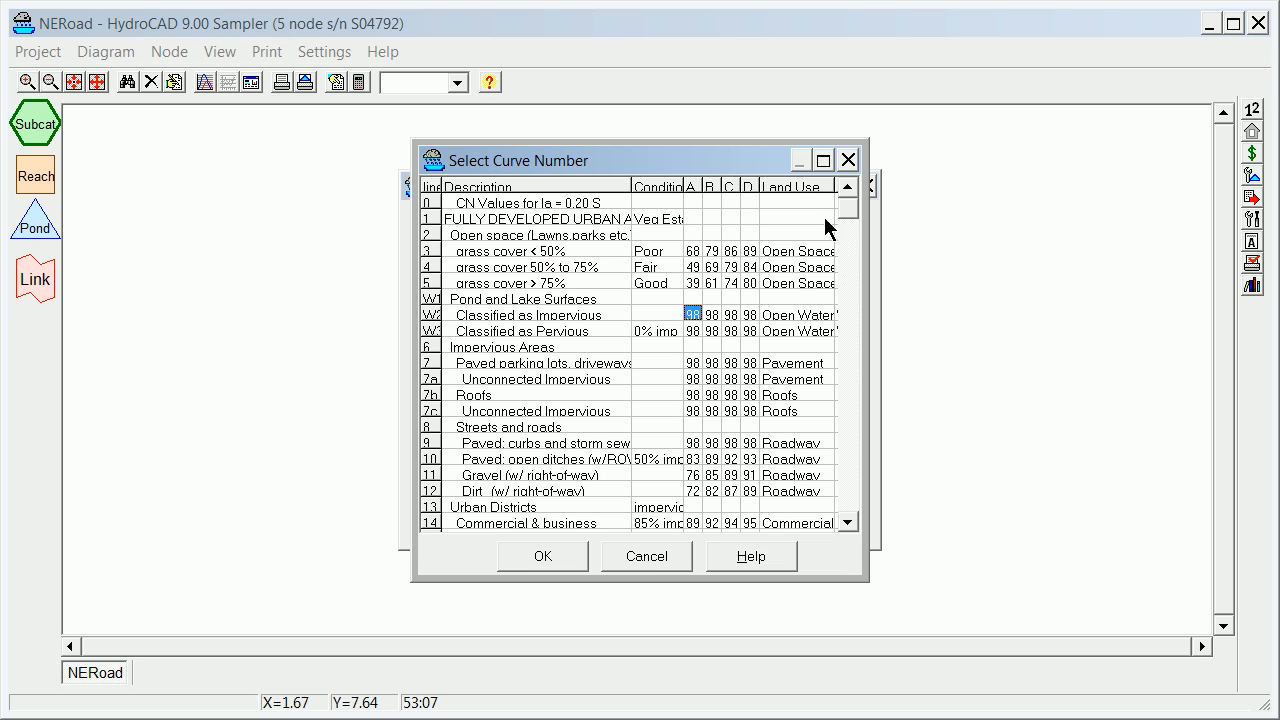
left_click(543, 557)
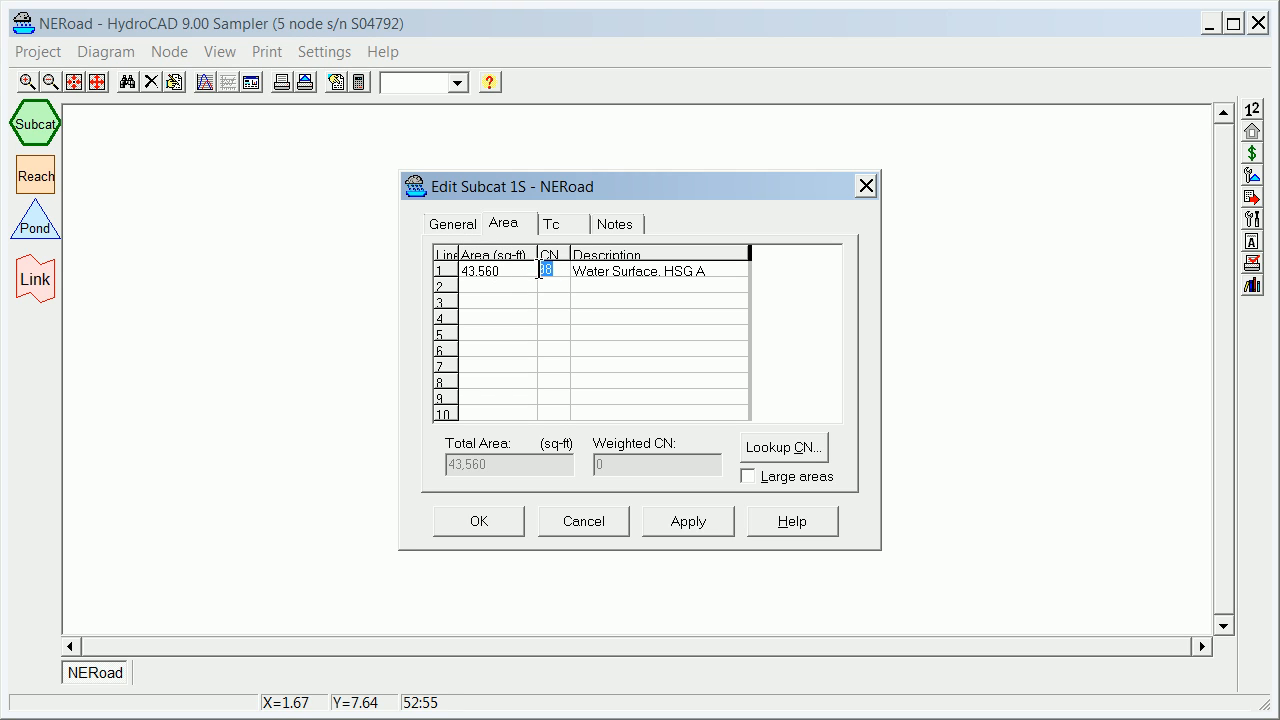
Add a direct-entry time of concentration of 5 minutes to the subcatchment and save its properties
left_click(556, 228)
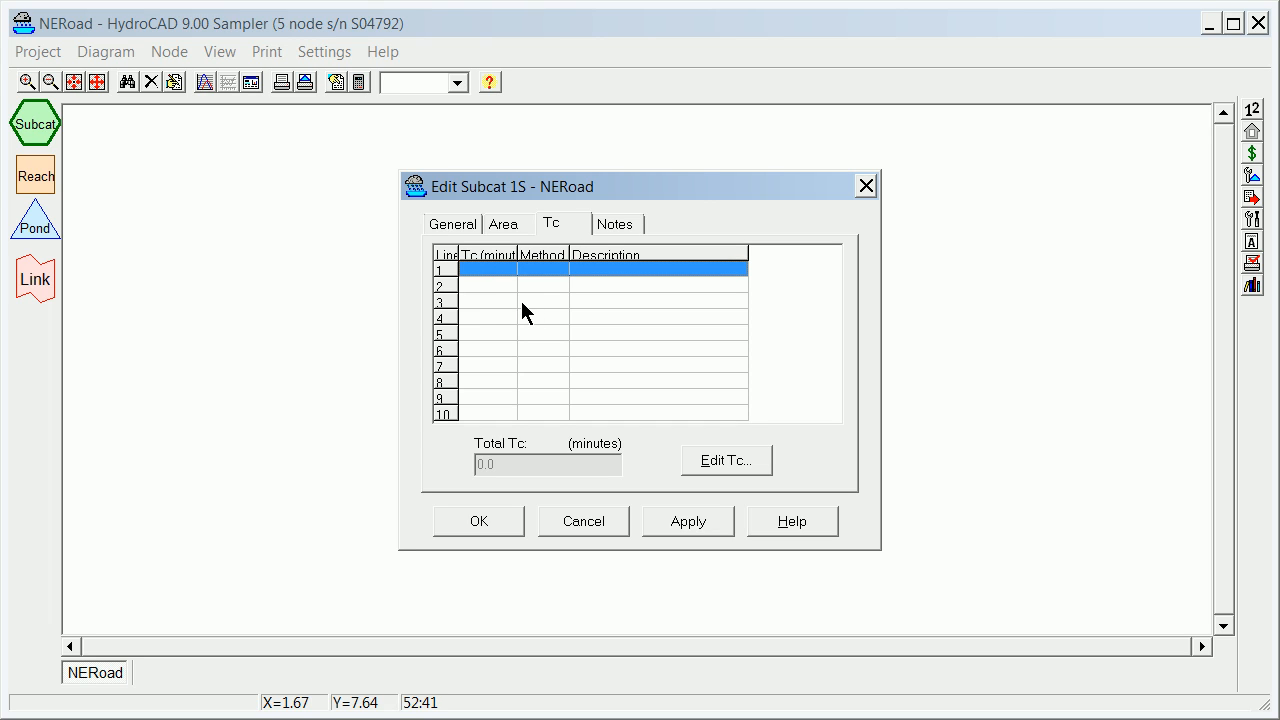
left_click(721, 462)
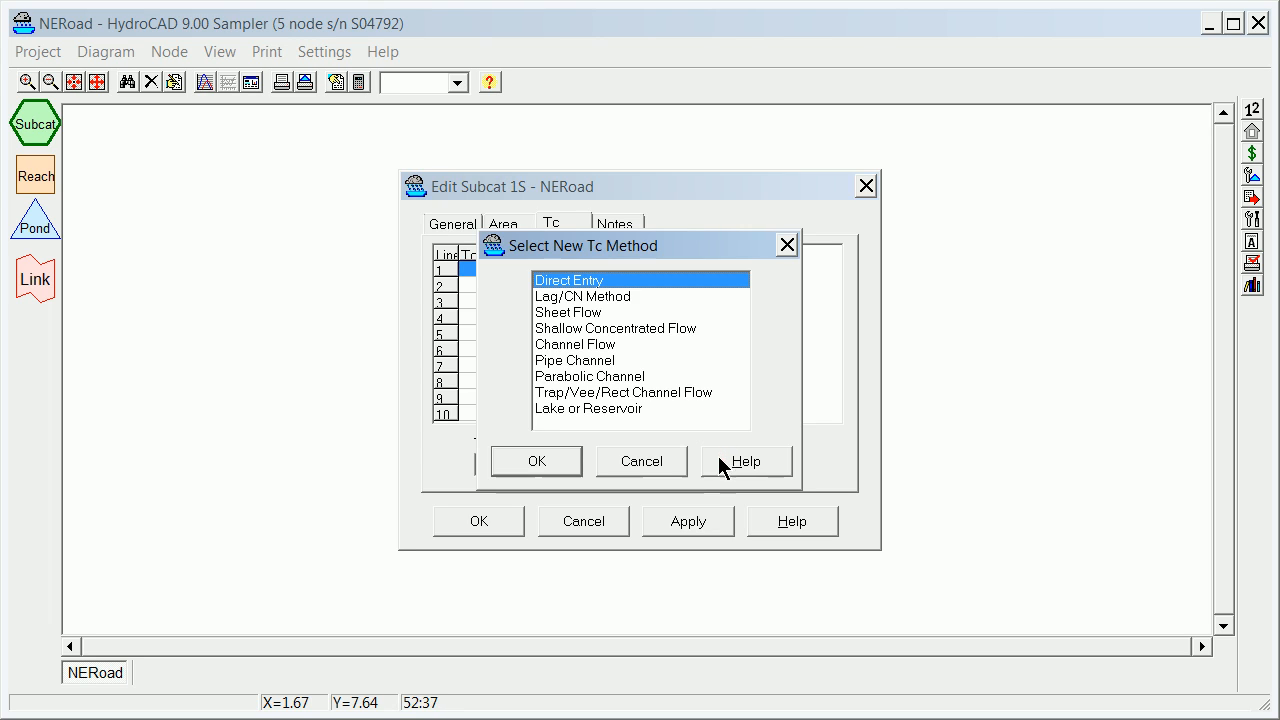
left_click(549, 462)
left_click(537, 340)
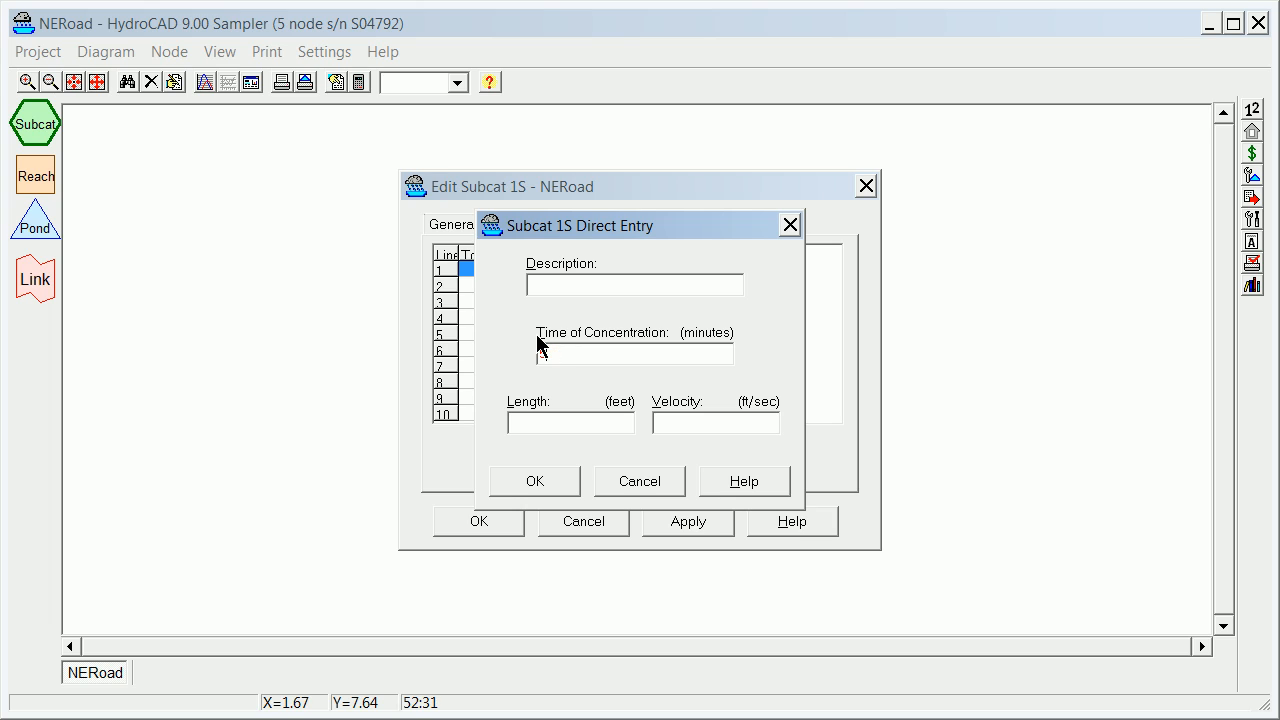
type("5")
left_click(534, 480)
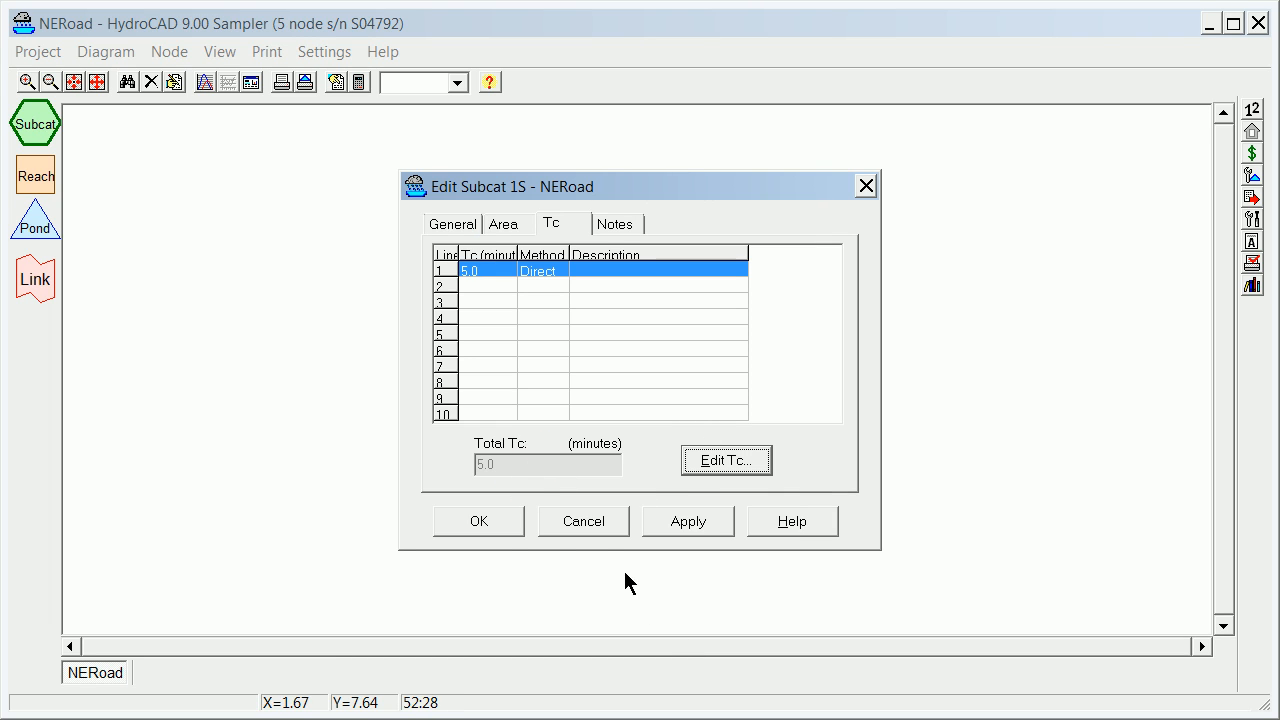
left_click(682, 518)
left_click(479, 529)
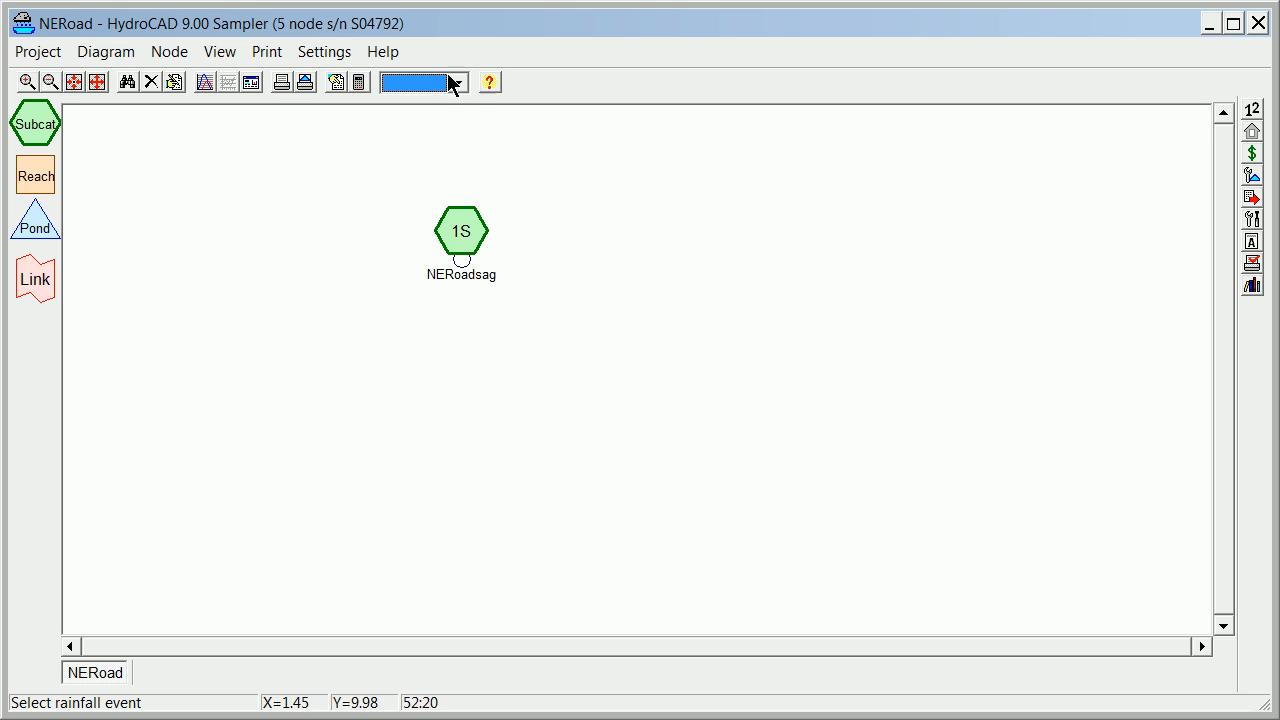
Try to view the node report for subcatchment NERoadsag, and close the calculation messages
right_click(466, 234)
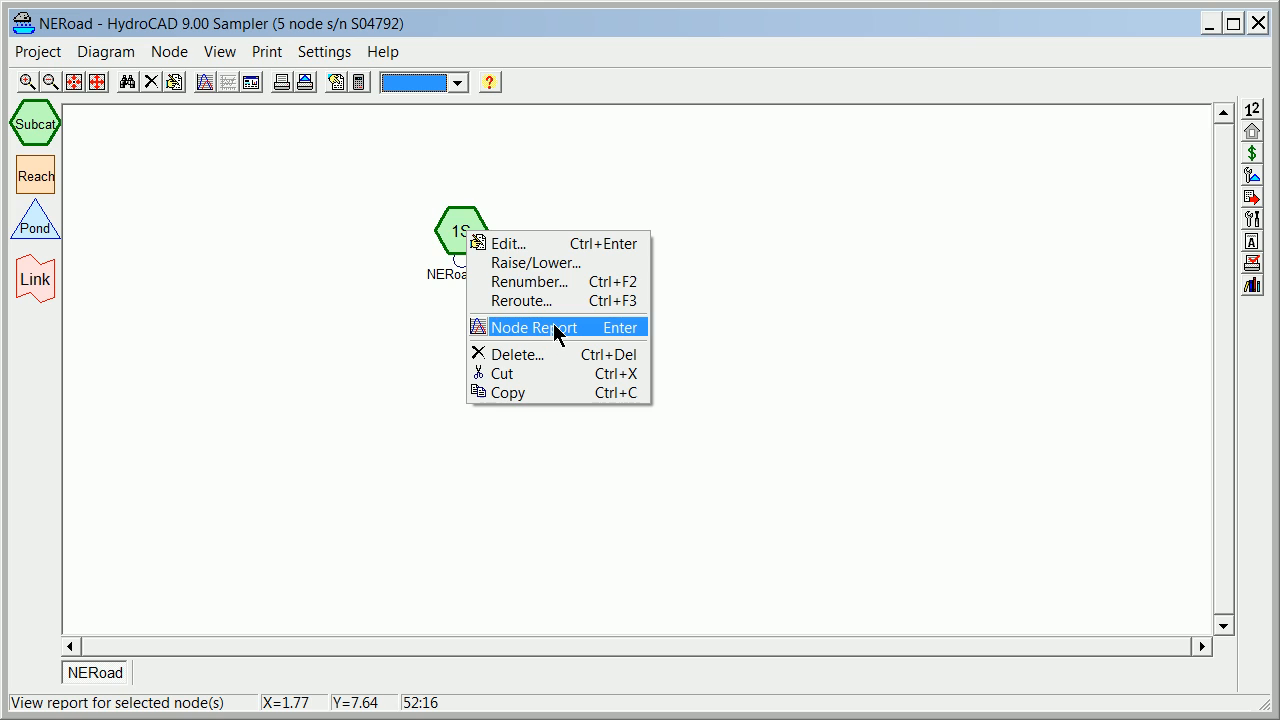
left_click(555, 333)
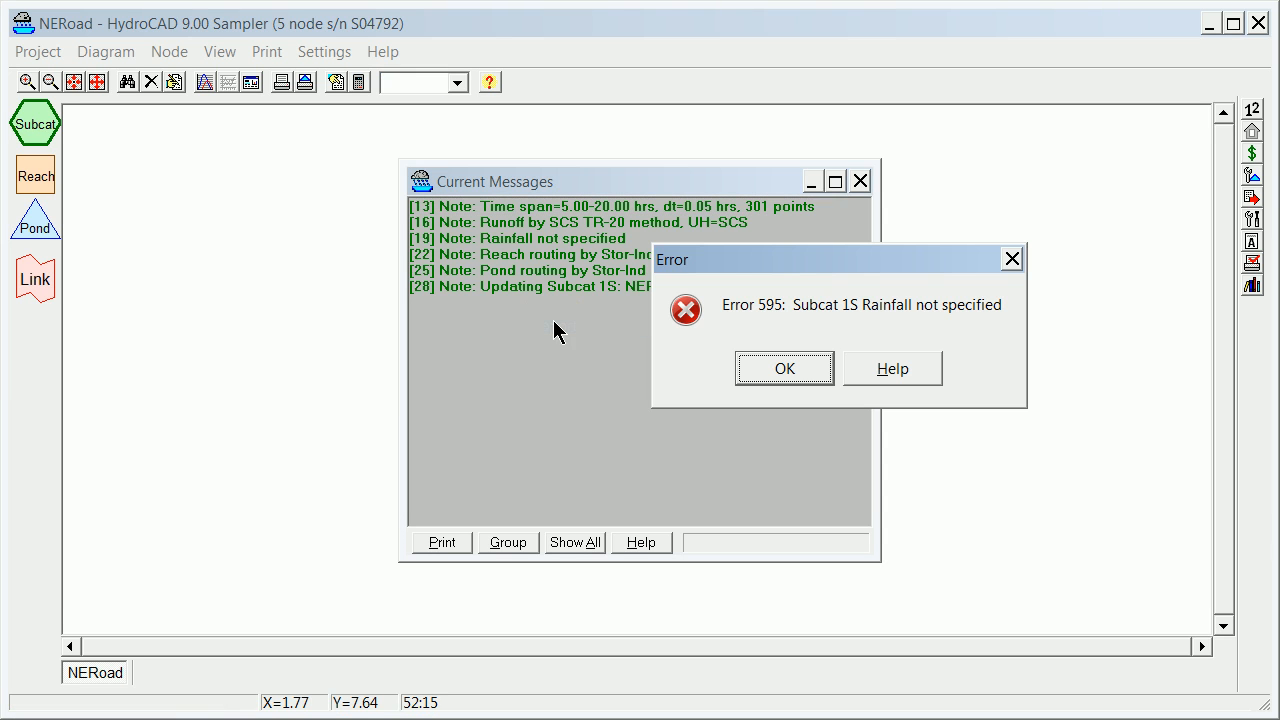
left_click(798, 368)
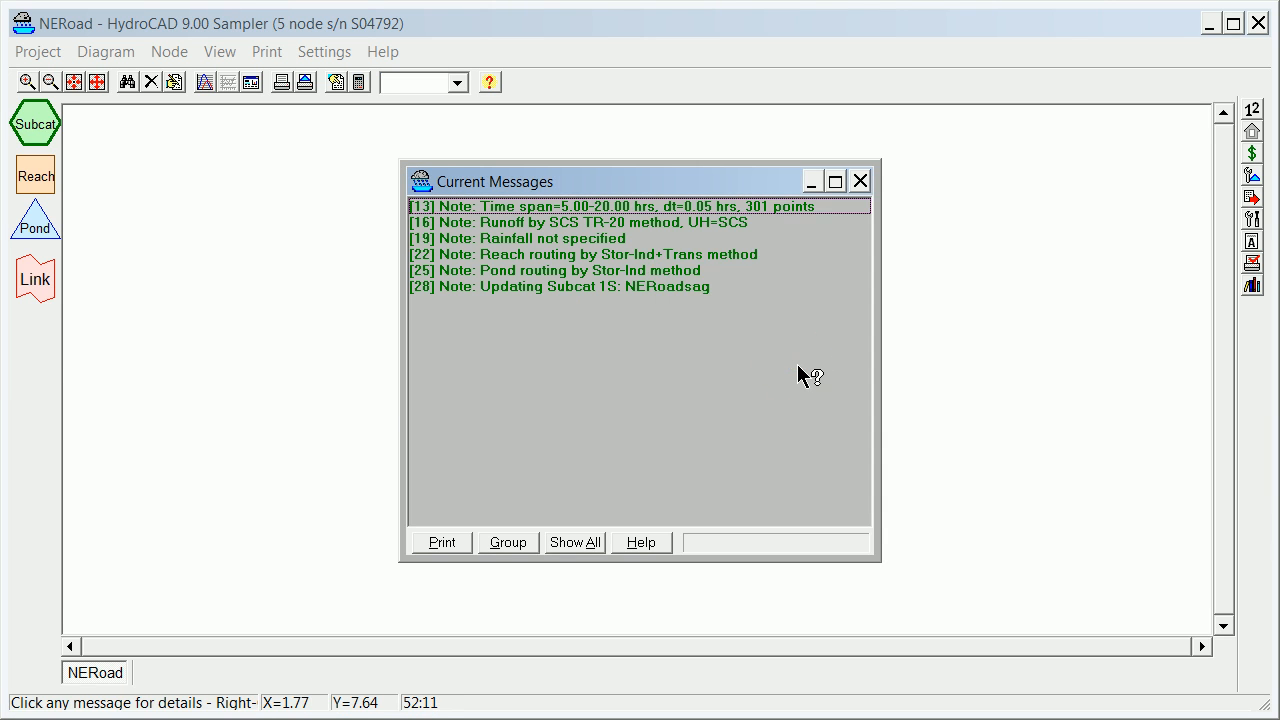
left_click(860, 181)
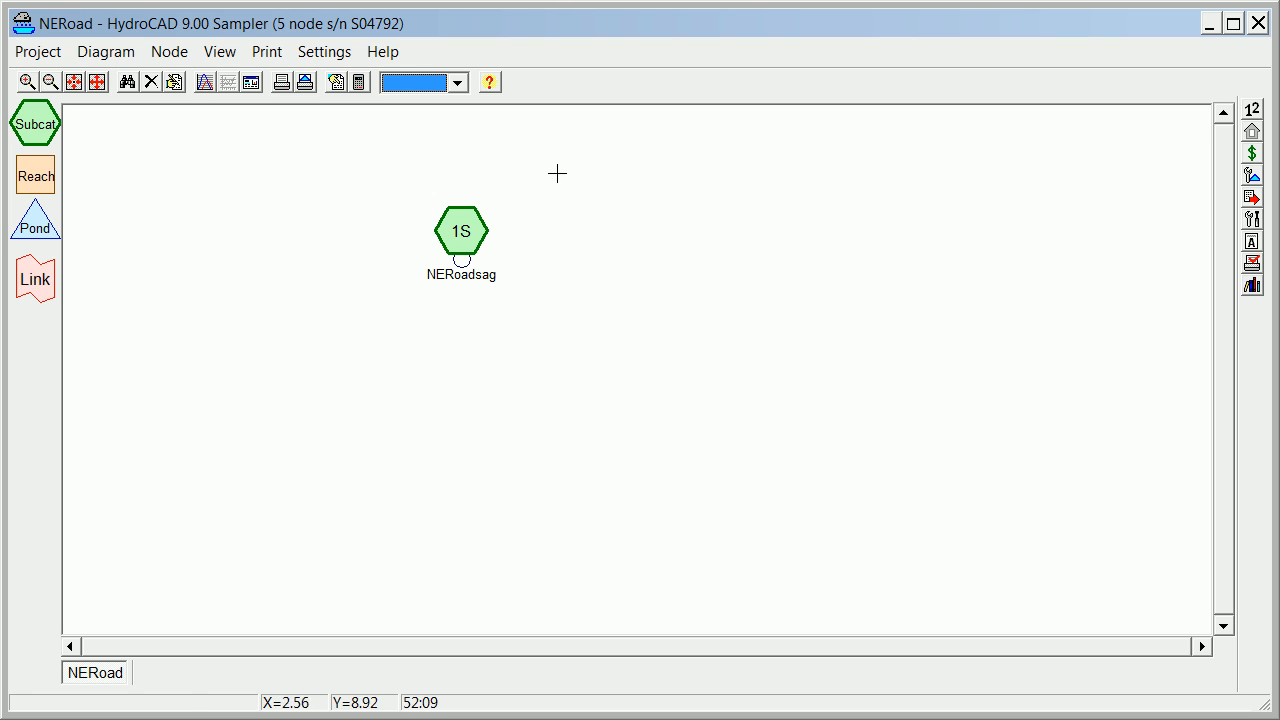
Select the calculation methods: SCS TR-20 for runoff, Stor-Ind+Trans for reach routing and Stor-Ind for pond routing
left_click(358, 81)
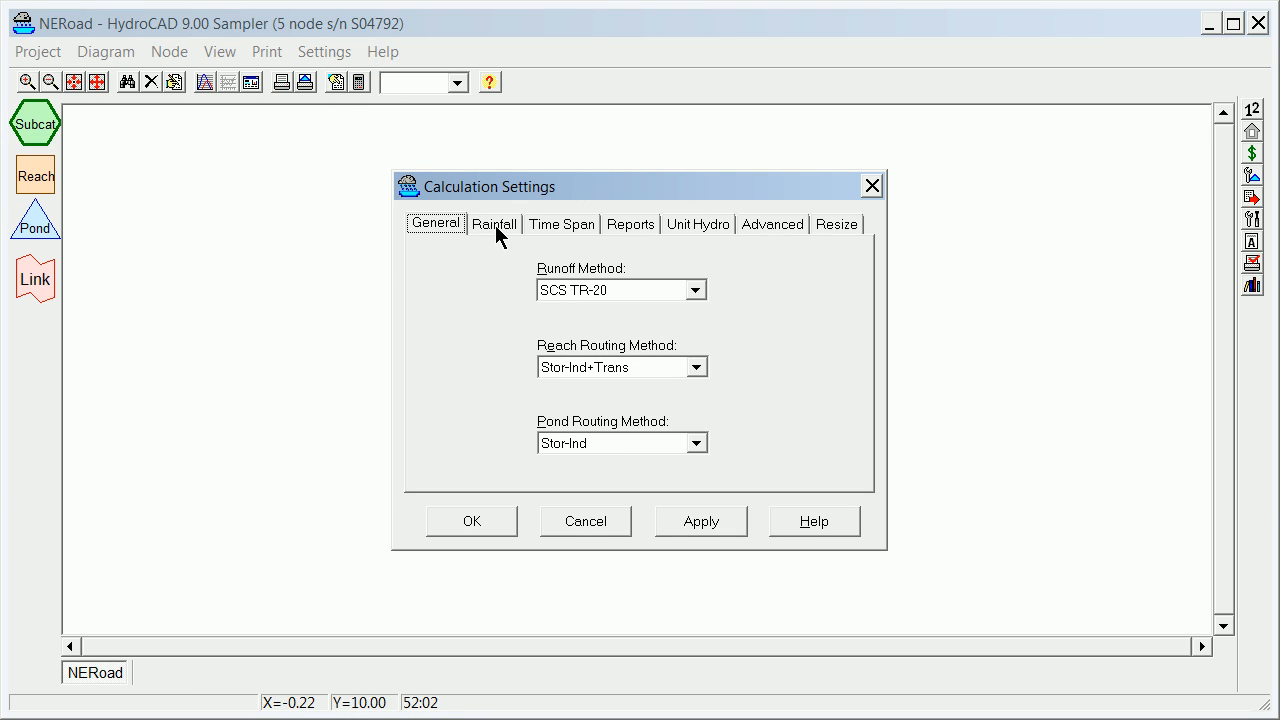
left_click(694, 289)
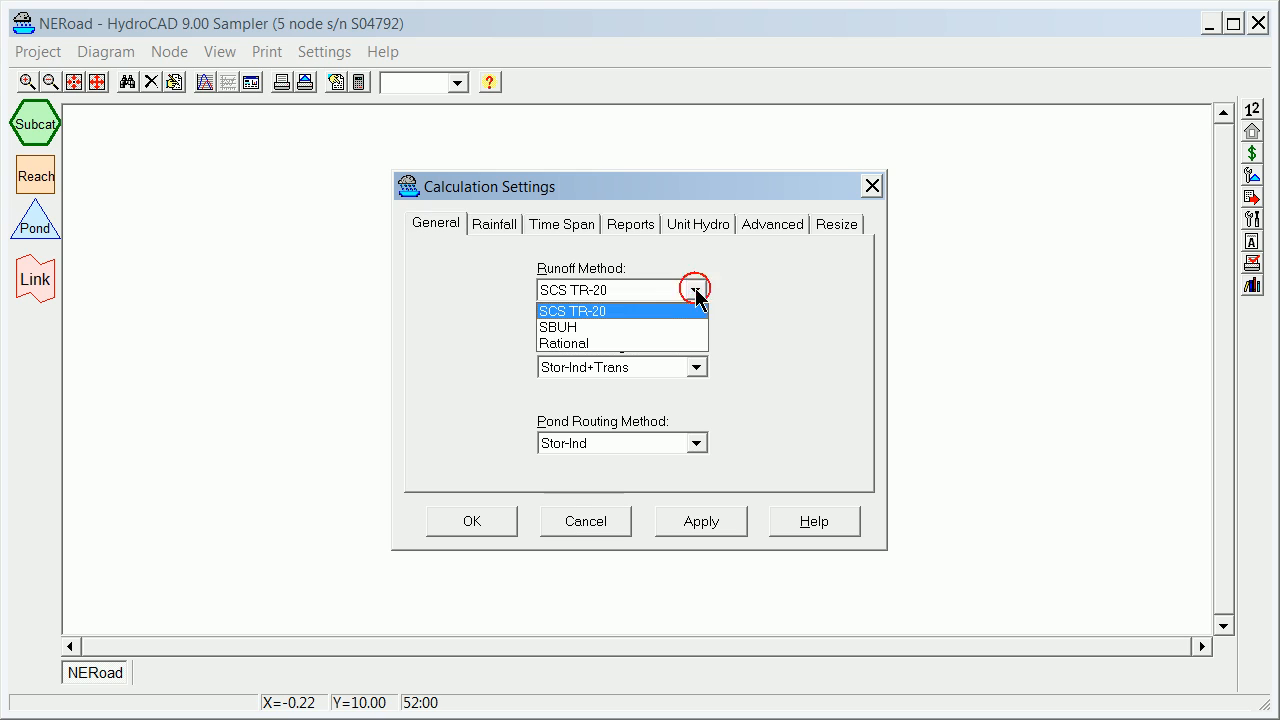
left_click(607, 311)
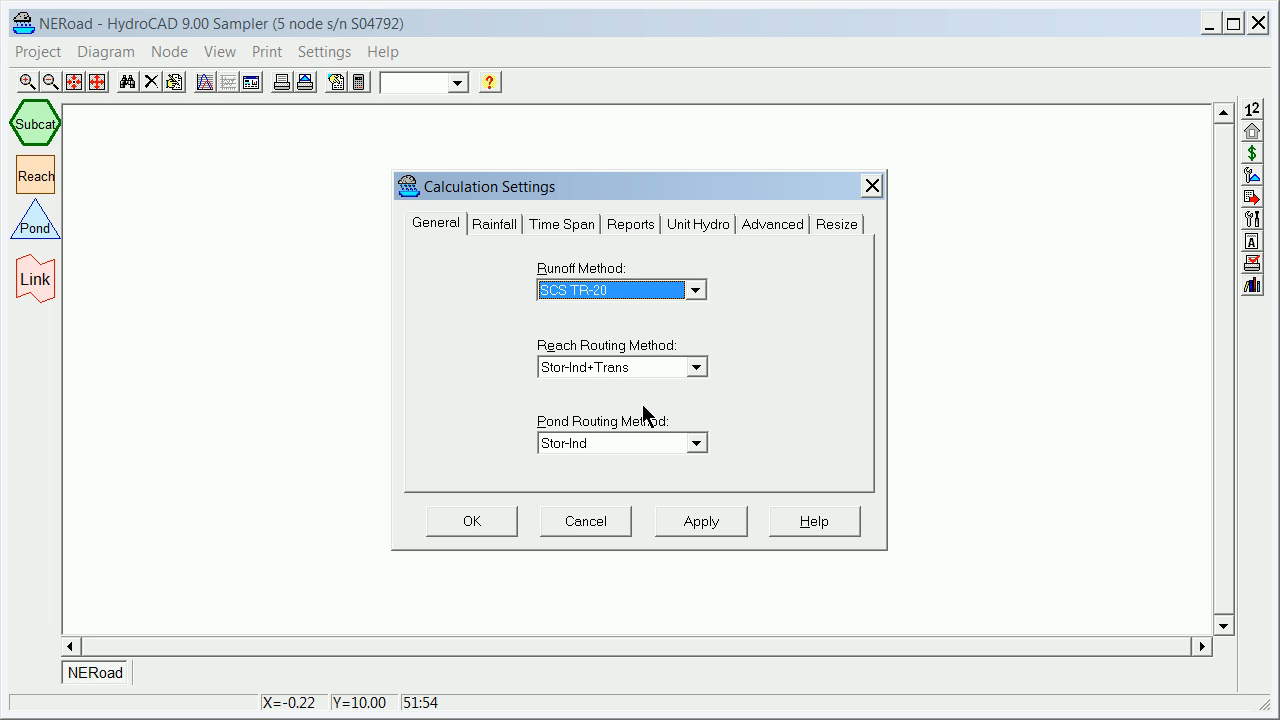
left_click(694, 366)
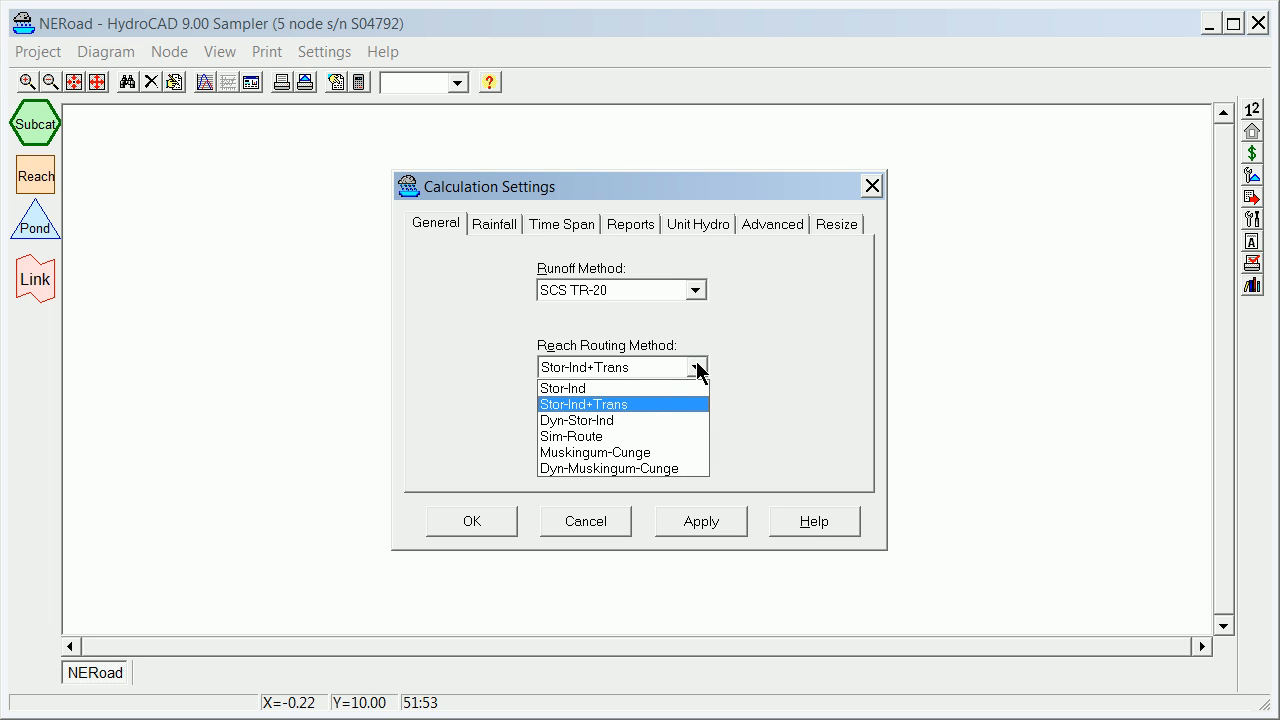
left_click(621, 405)
left_click(697, 446)
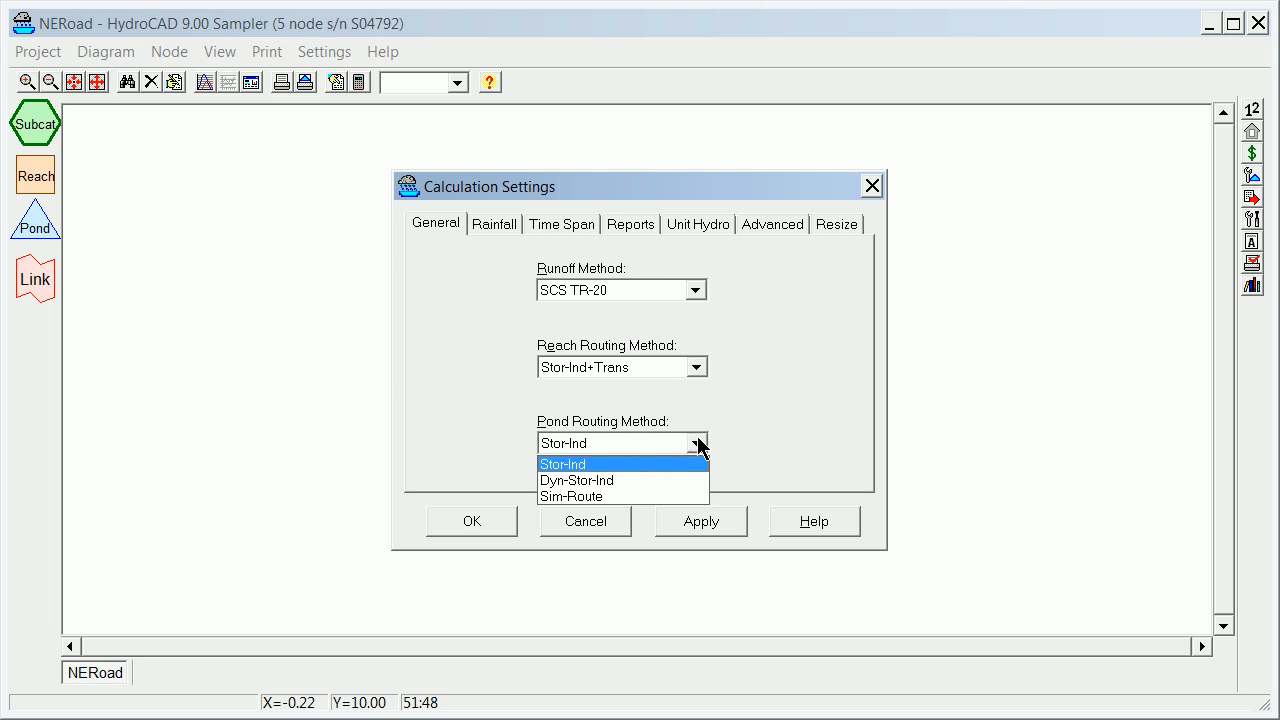
left_click(586, 464)
Save a rainfall event named 10-yr with a depth of 4.2 inches
left_click(492, 224)
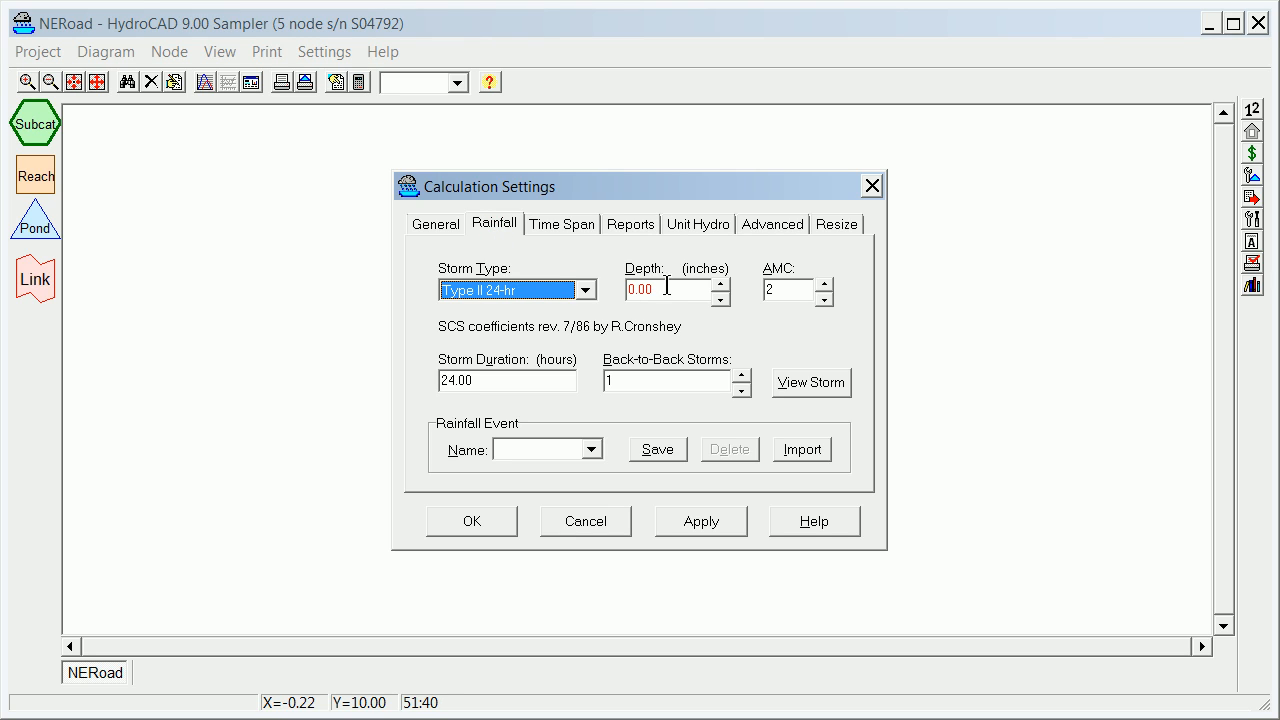
left_click(636, 291)
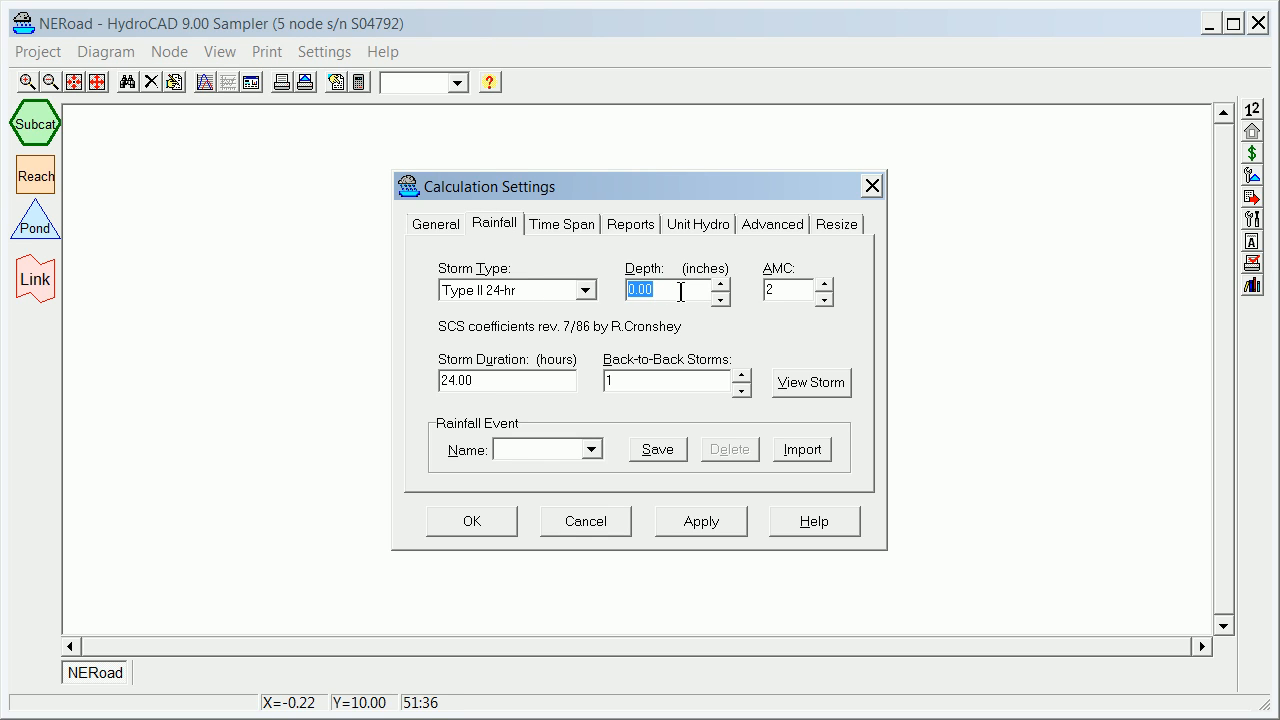
type("4.2")
left_click(553, 451)
type("10-yr")
left_click(654, 450)
Save a second rainfall event named 25-yr with a depth of 4.8 inches
double_click(662, 290)
type("4.8")
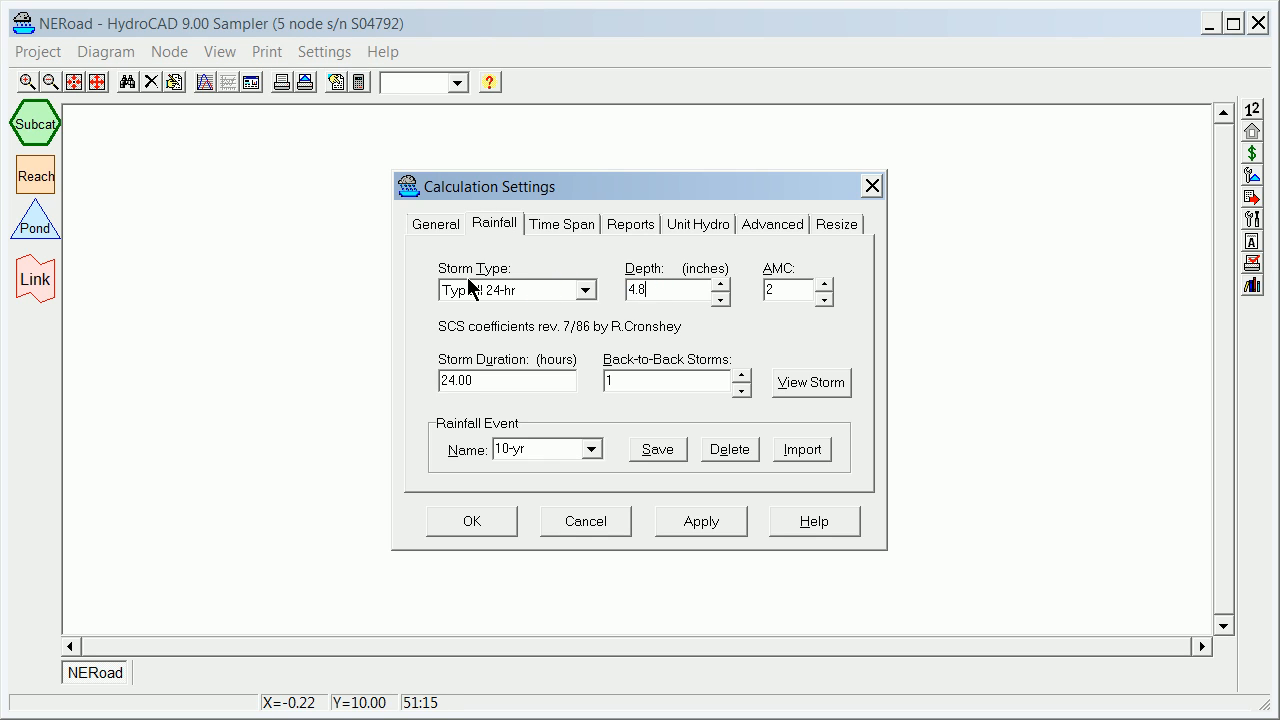
left_click(552, 449)
type("25-0")
key("BackSpace")
type("yr")
left_click(660, 452)
Save a rainfall event named 100-yr with a depth of 6.0 inches, and apply the calculation settings
left_click(648, 289)
type("6.0")
left_click(428, 470)
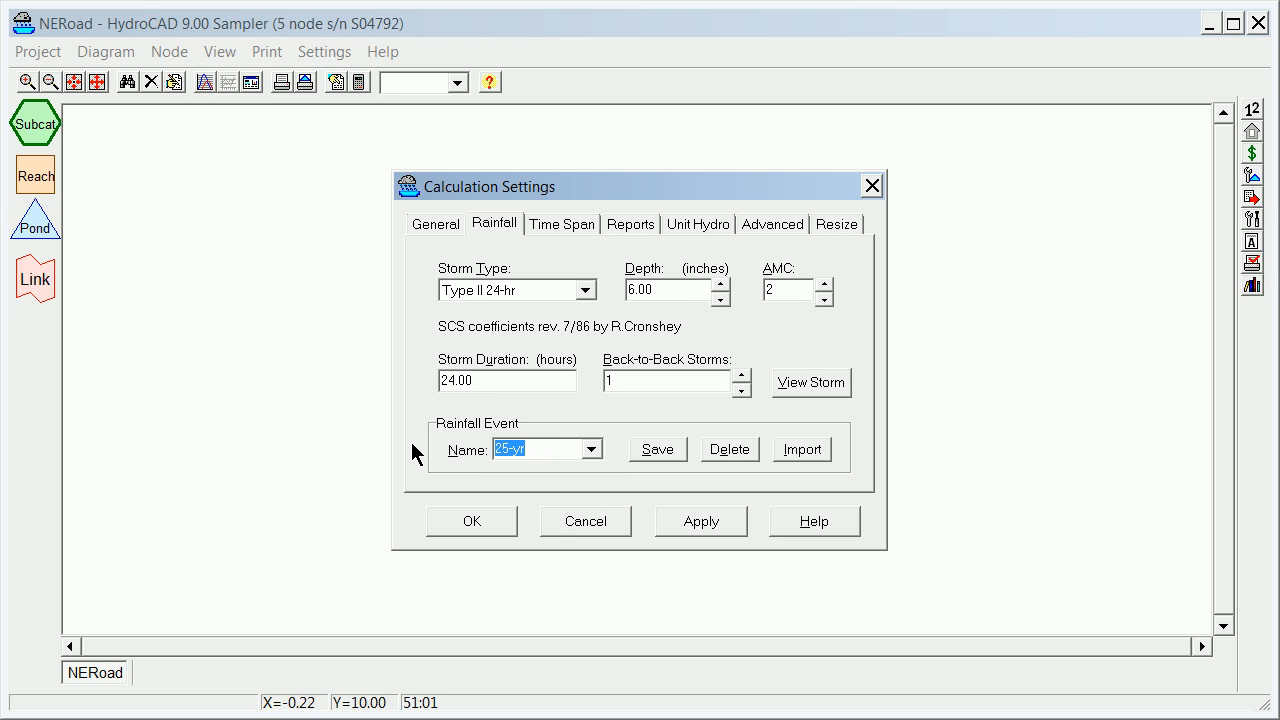
type("100-yr")
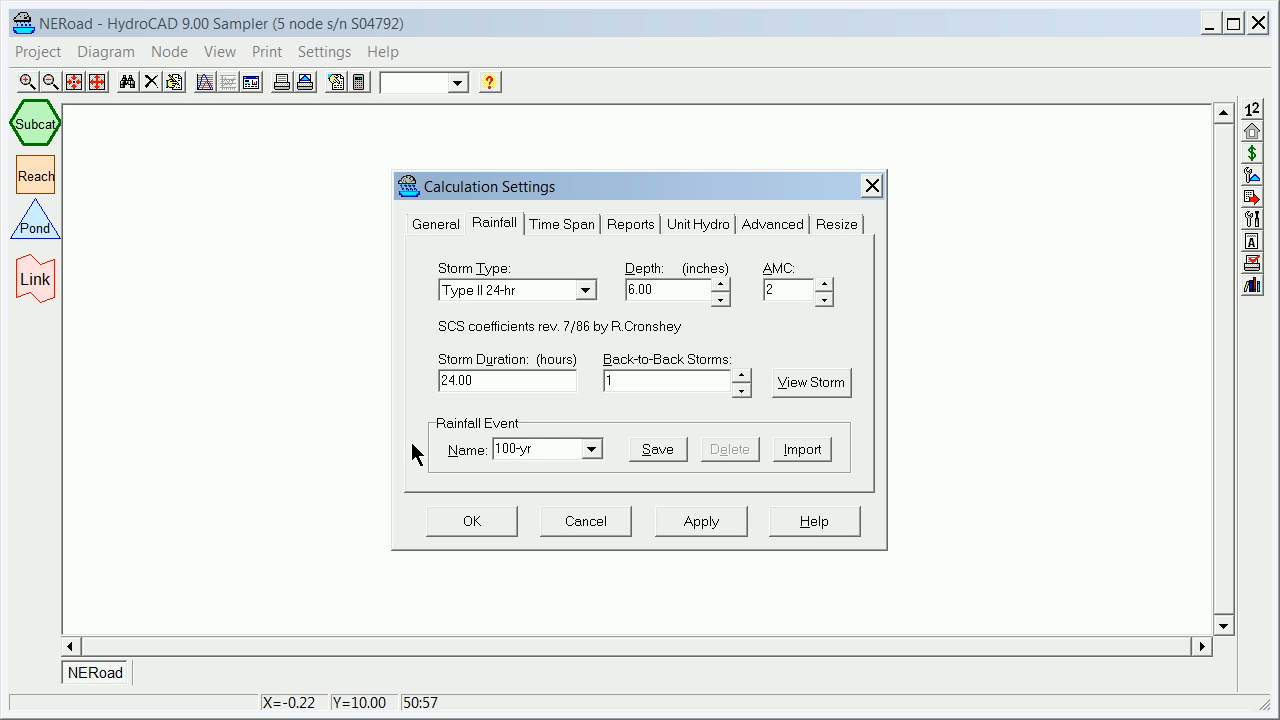
left_click(657, 452)
left_click(683, 523)
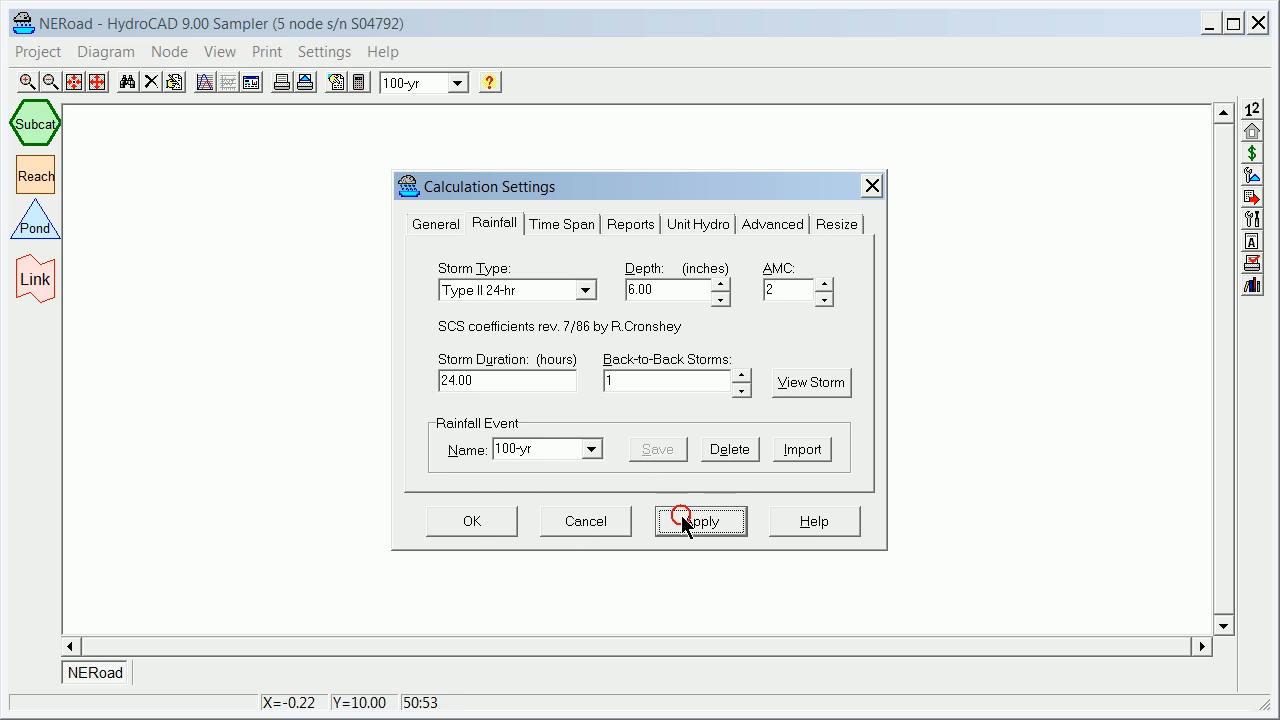
left_click(481, 531)
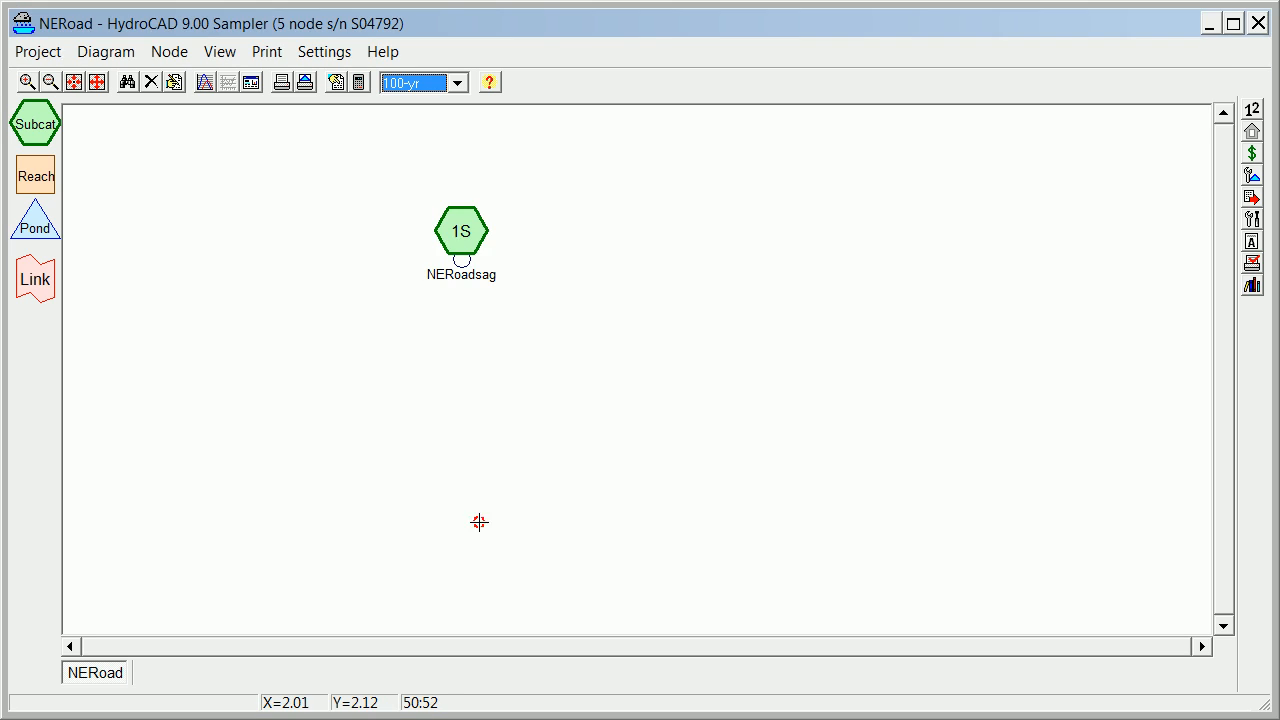
View the runoff hydrograph of subcatchment NERoadsag for the 100-yr event, and close the report
right_click(463, 224)
left_click(517, 326)
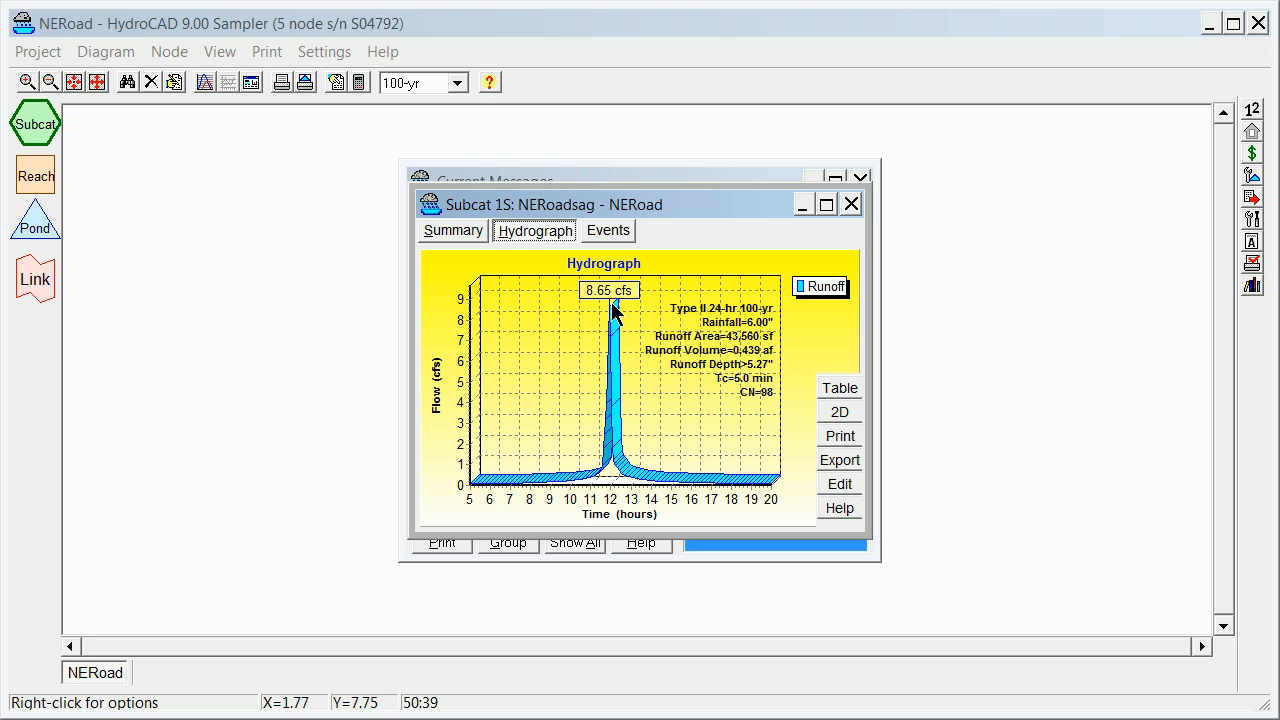
left_click(853, 206)
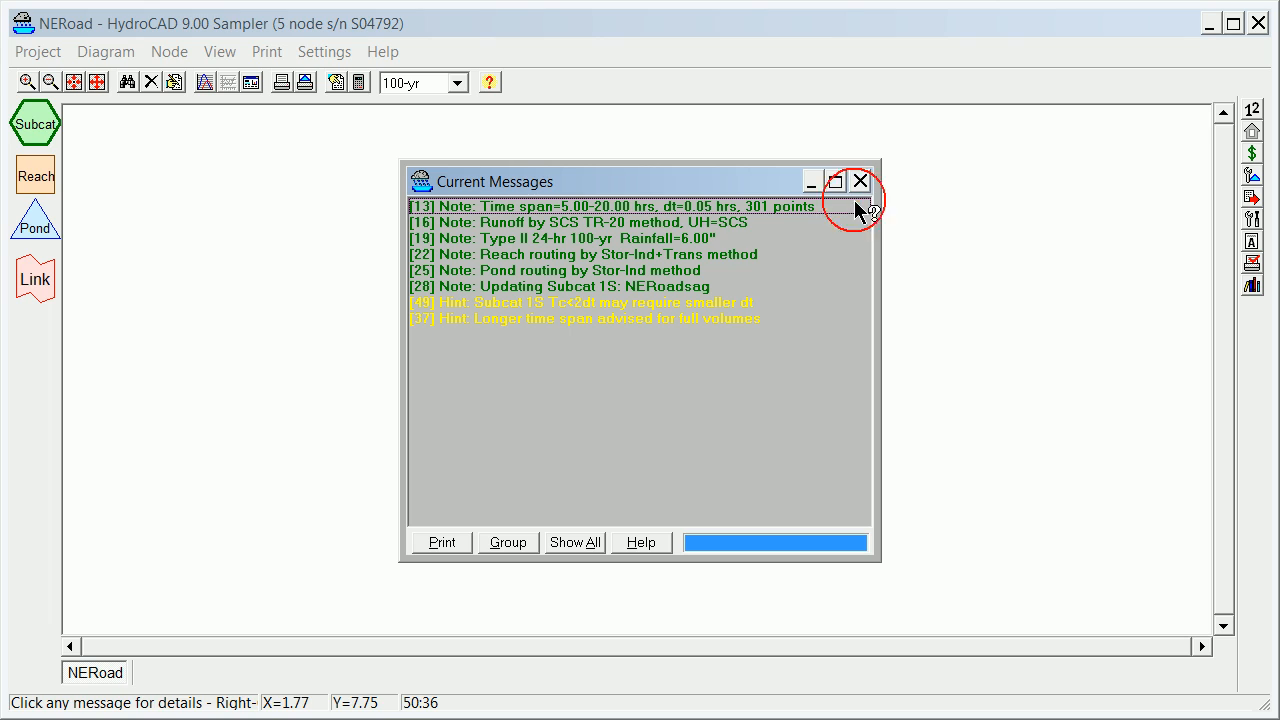
Switch the rainfall event to 10-yr and view the runoff hydrograph of subcatchment NERoadsag, closing the report when done
left_click(457, 84)
left_click(430, 106)
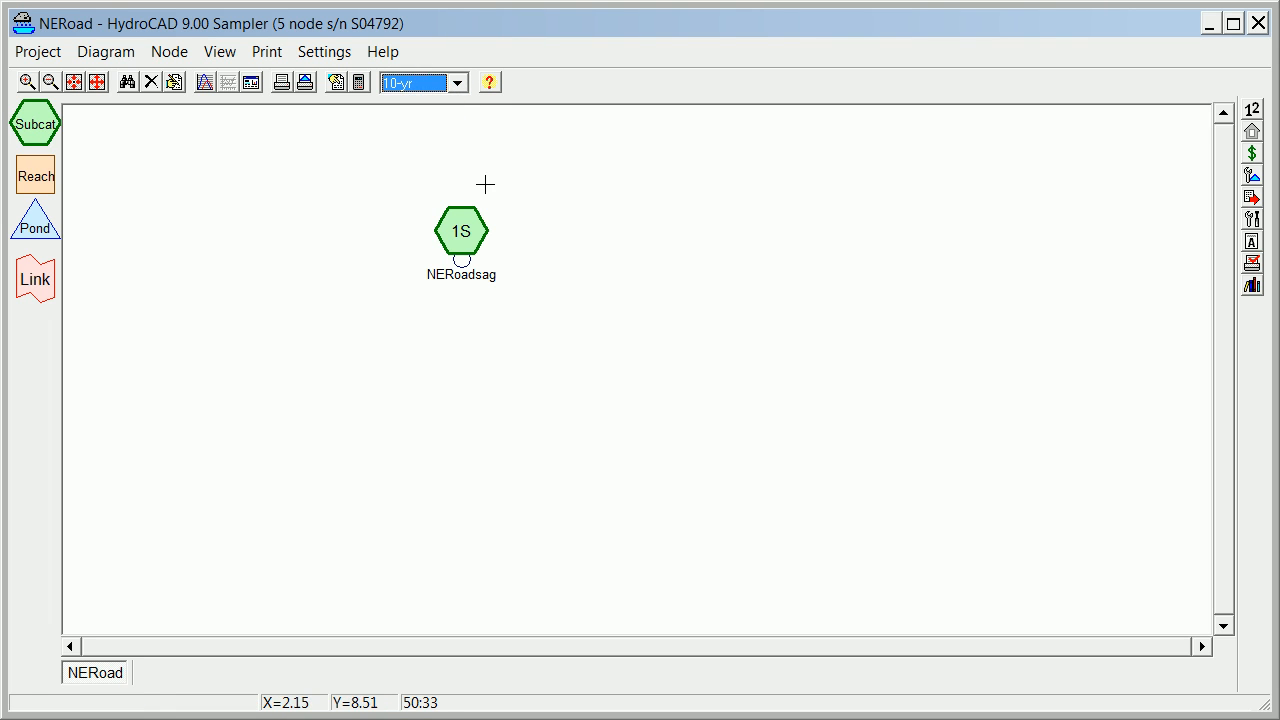
right_click(467, 235)
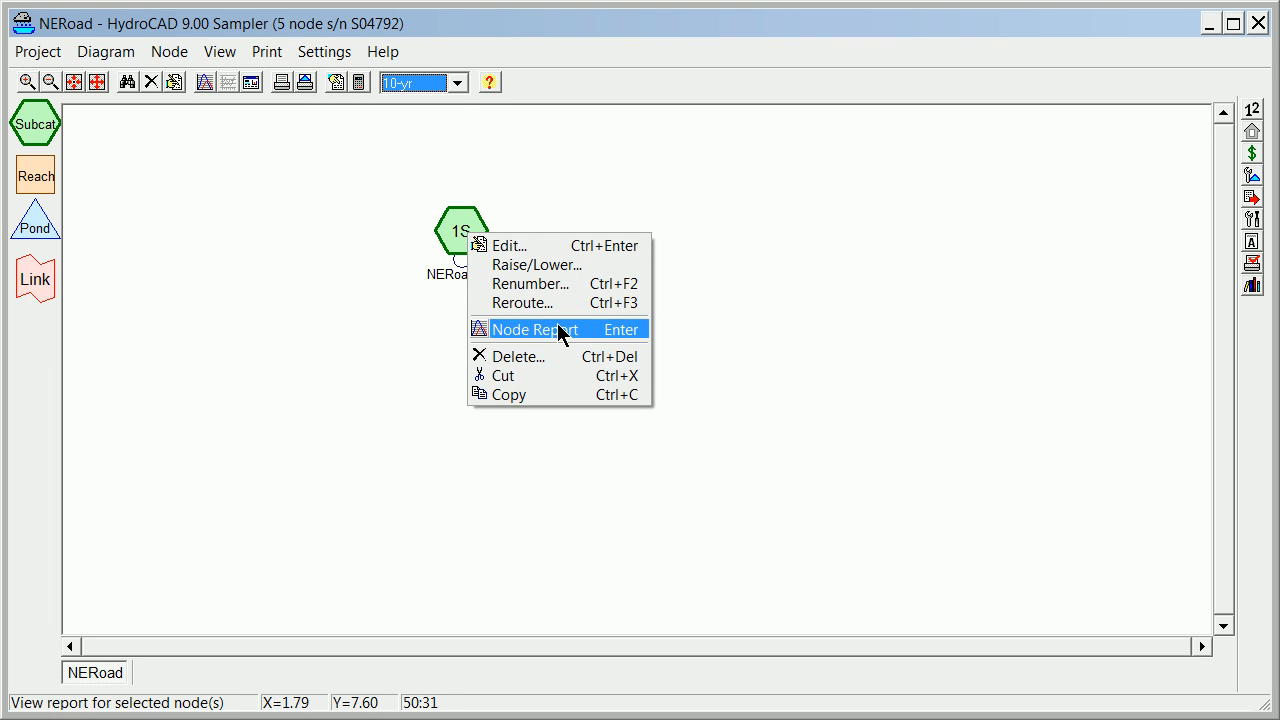
left_click(562, 330)
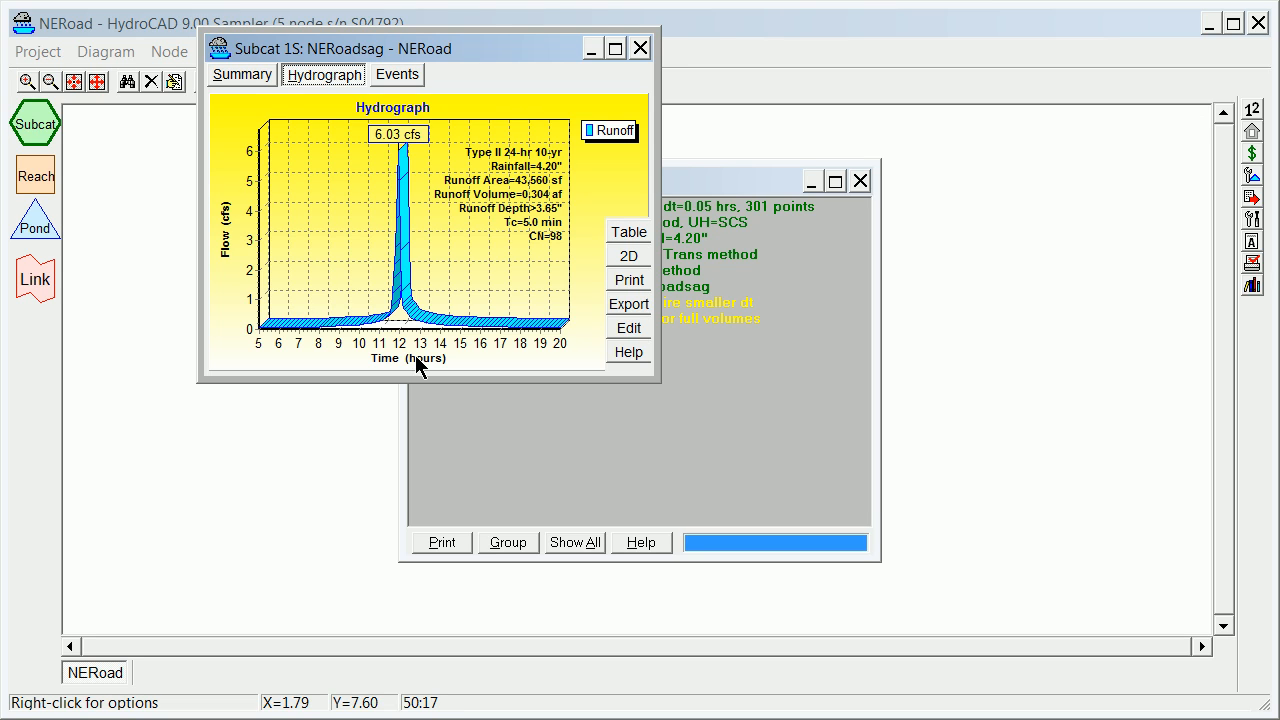
left_click(640, 48)
Switch the rainfall event back to 100-yr, review the NERoadsag hydrograph again, and close the report and calculation messages
left_click(462, 82)
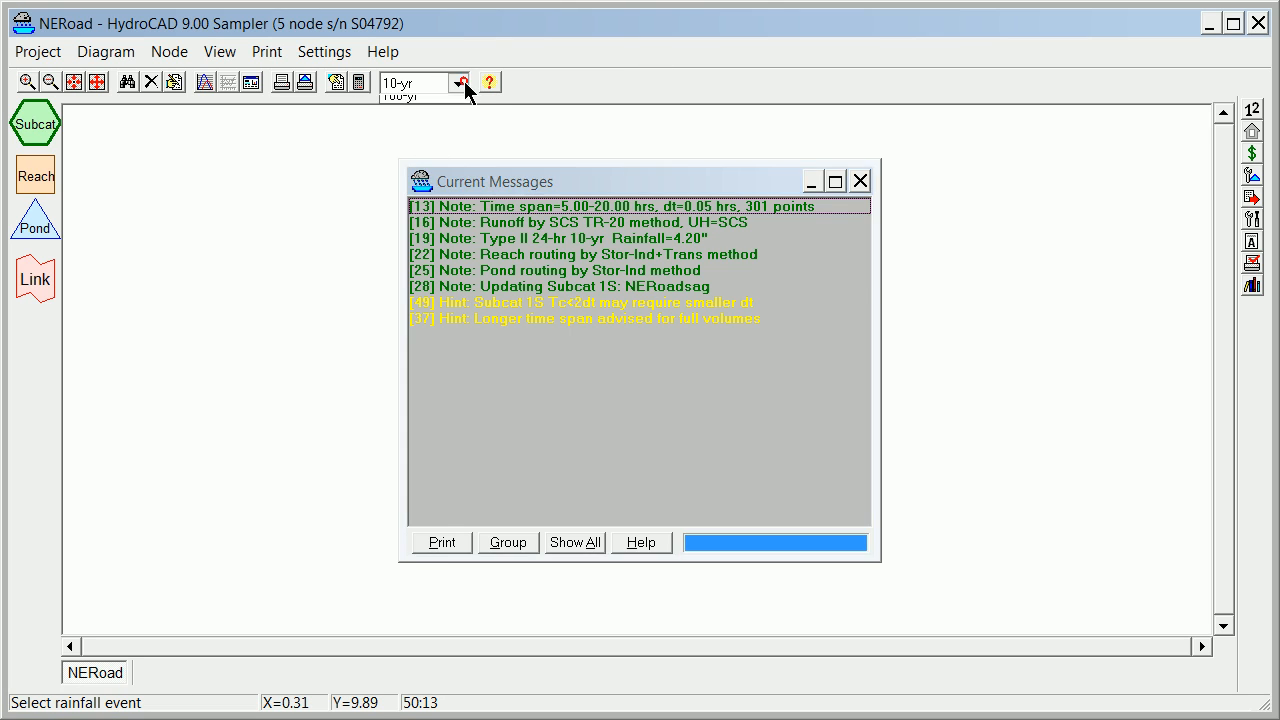
left_click(437, 135)
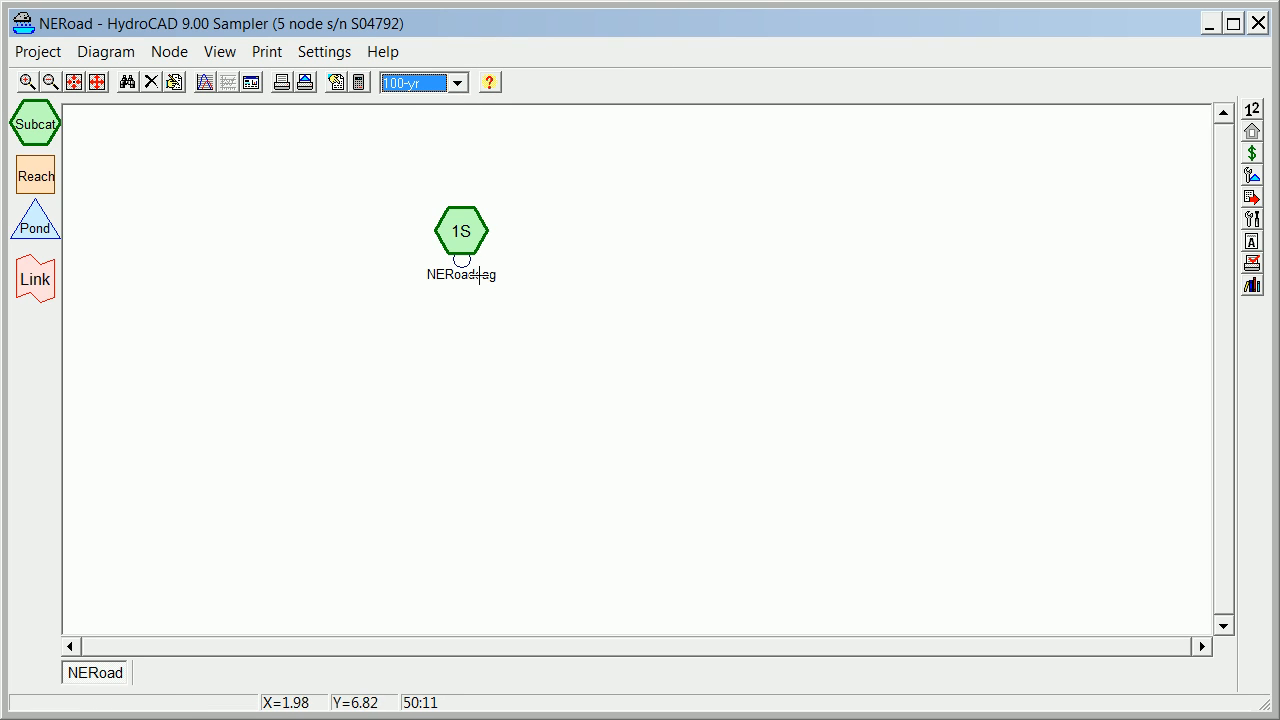
right_click(455, 220)
left_click(523, 317)
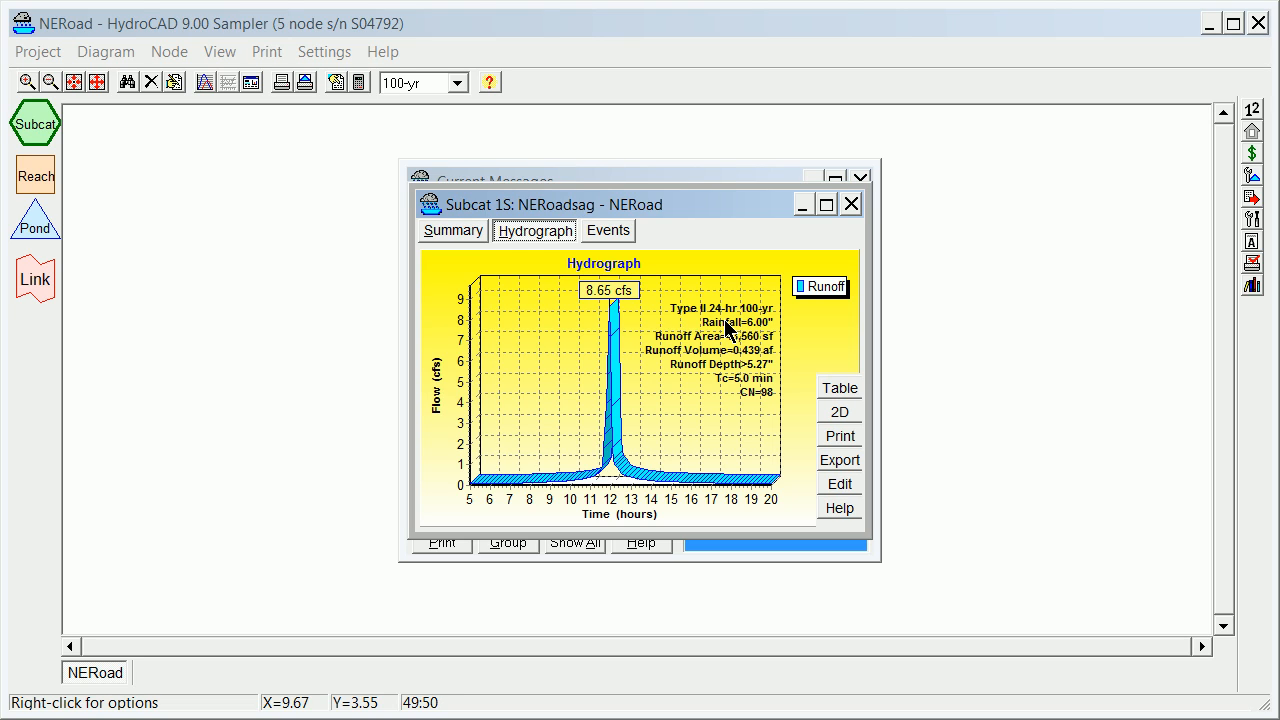
left_click(851, 204)
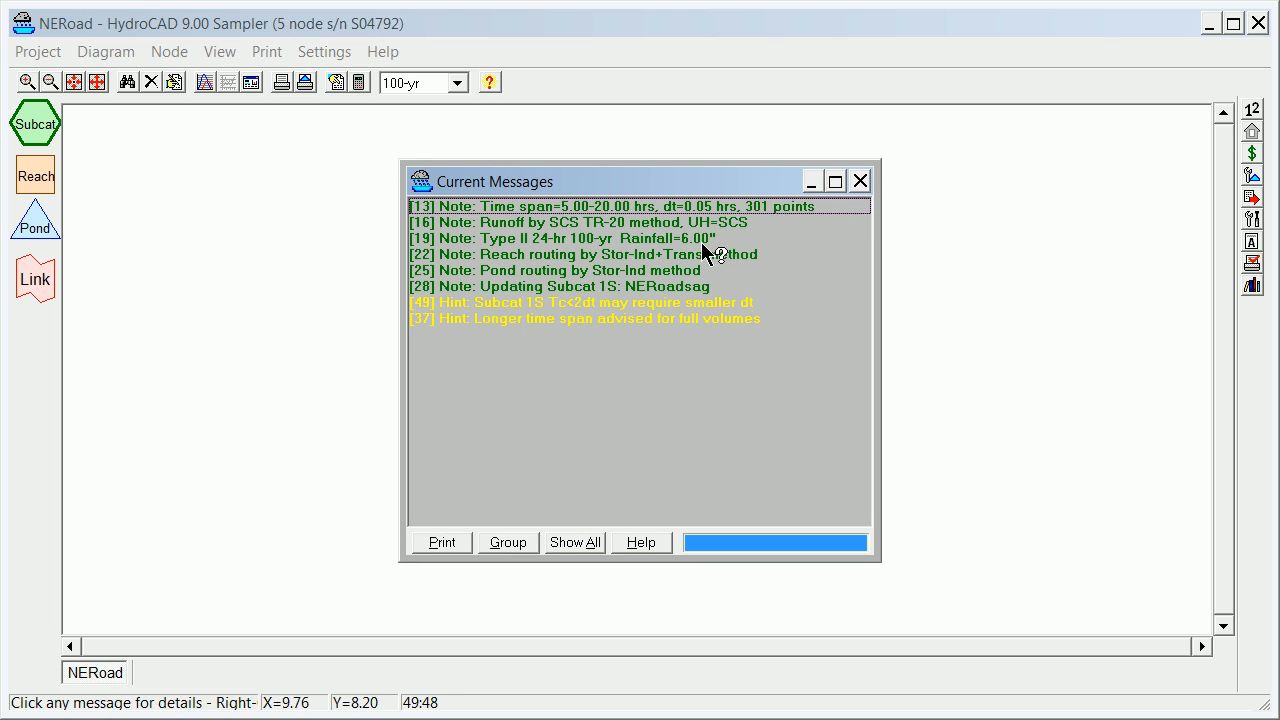
left_click(860, 181)
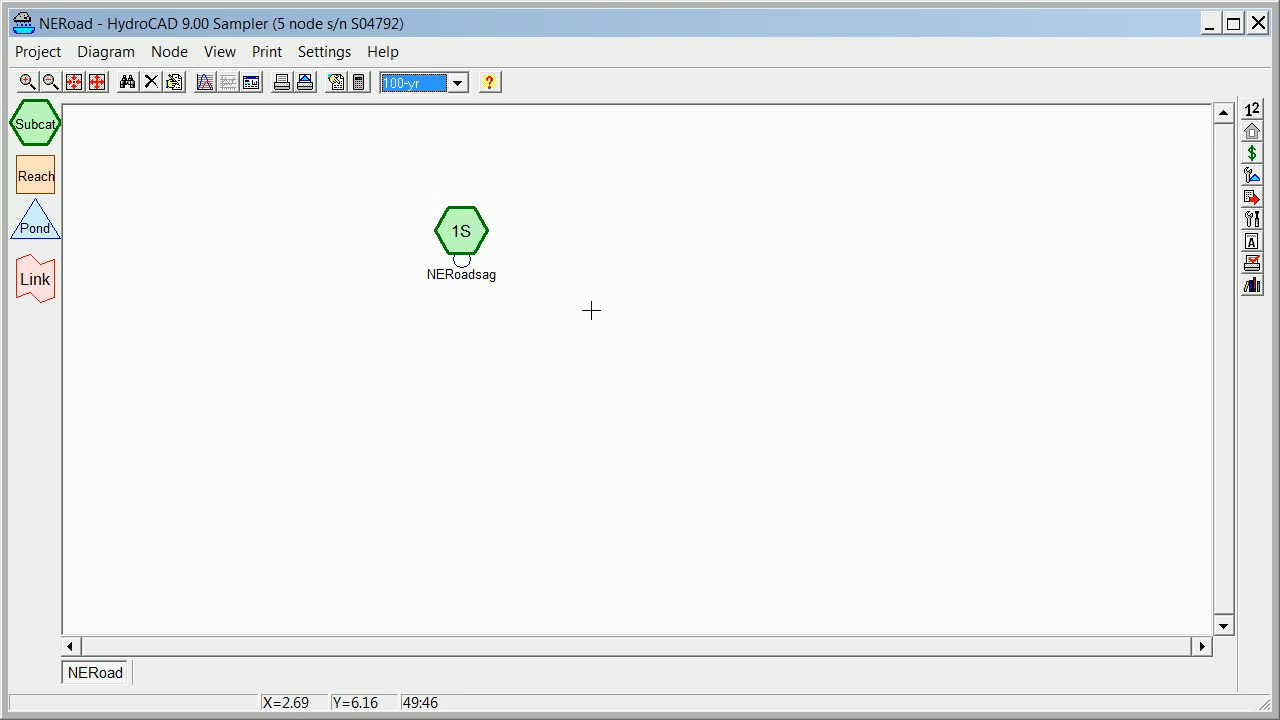